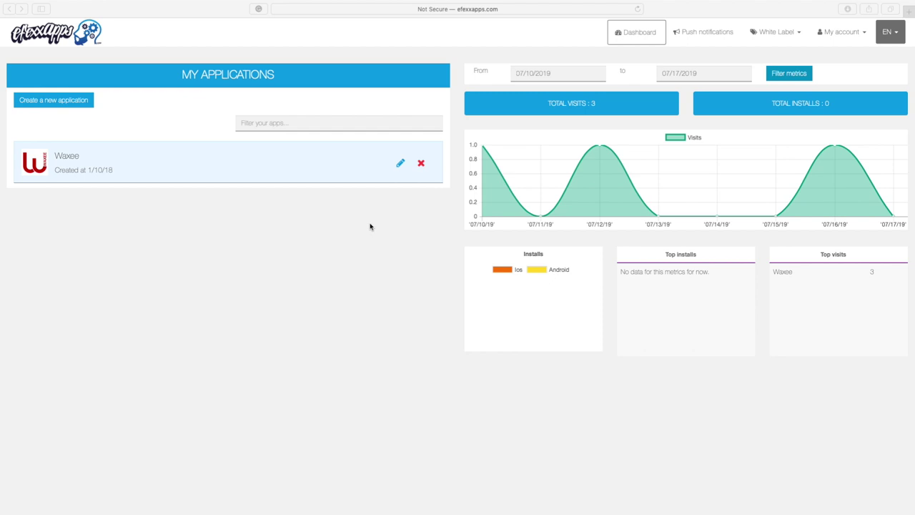
# - Open the Waxee application for editing and go to its Features section
pyautogui.click(401, 165)
pyautogui.click(401, 166)
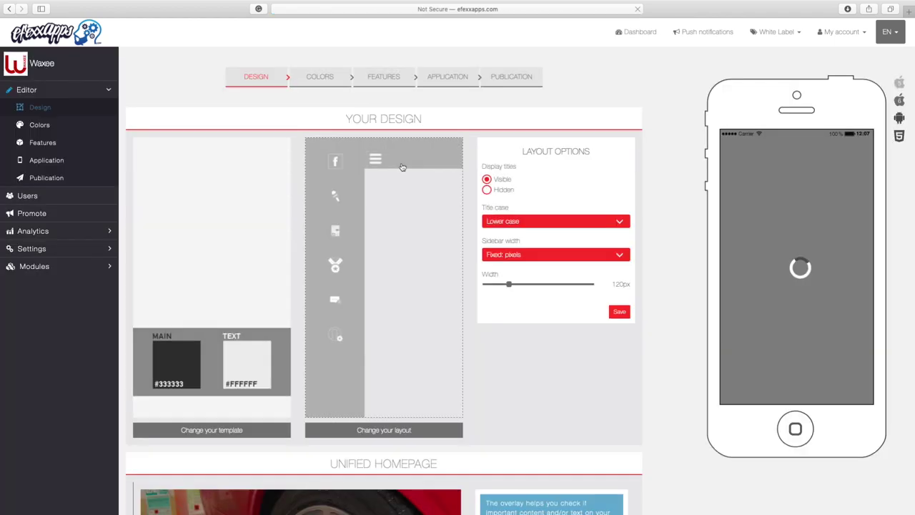
pyautogui.scroll(-10, 471, 357)
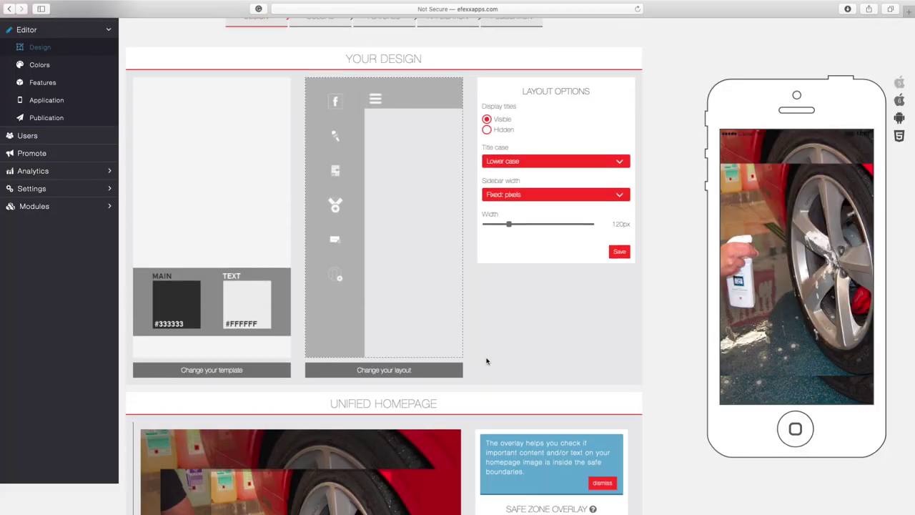
pyautogui.scroll(10, 477, 331)
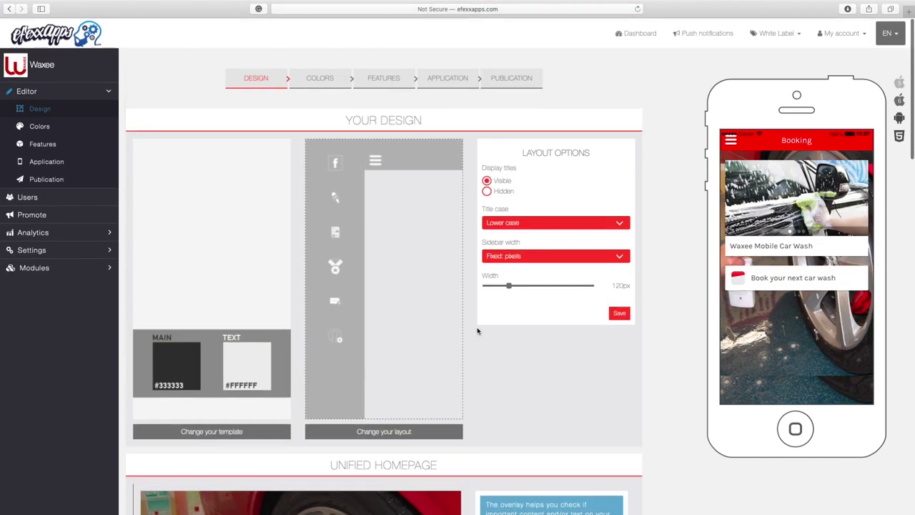
pyautogui.click(383, 78)
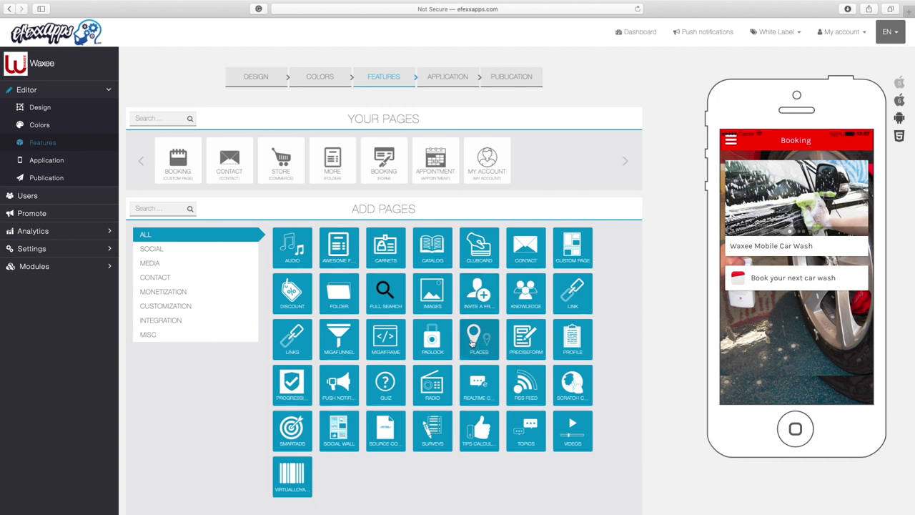
# - Search the available pages for "pla" and add a Places page to the app
pyautogui.click(168, 207)
pyautogui.write('pla')
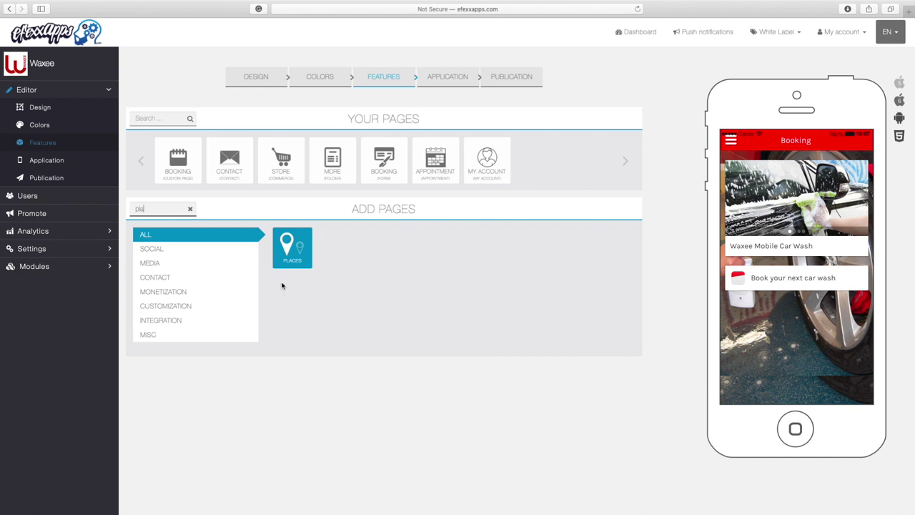
pyautogui.click(302, 254)
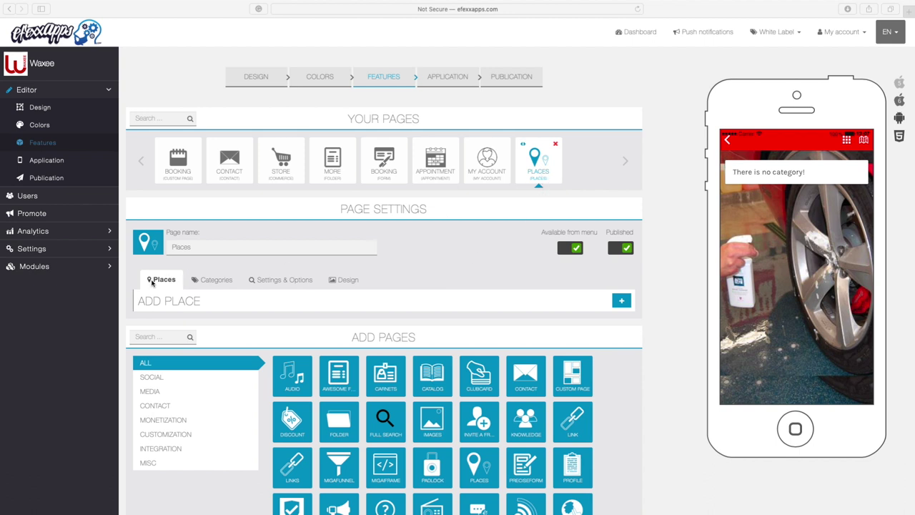
# - Start creating a new place on the Places page and look through its form fields
pyautogui.click(140, 299)
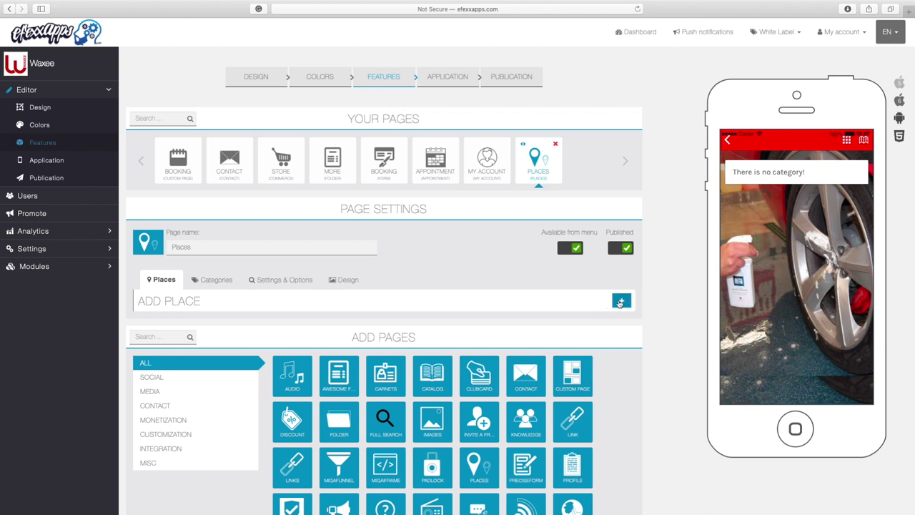
pyautogui.click(619, 301)
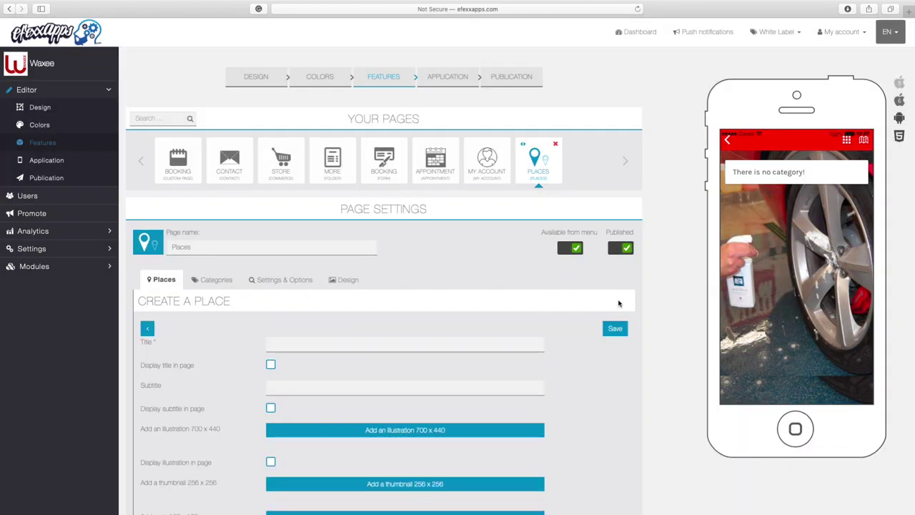
pyautogui.scroll(-1, 490, 364)
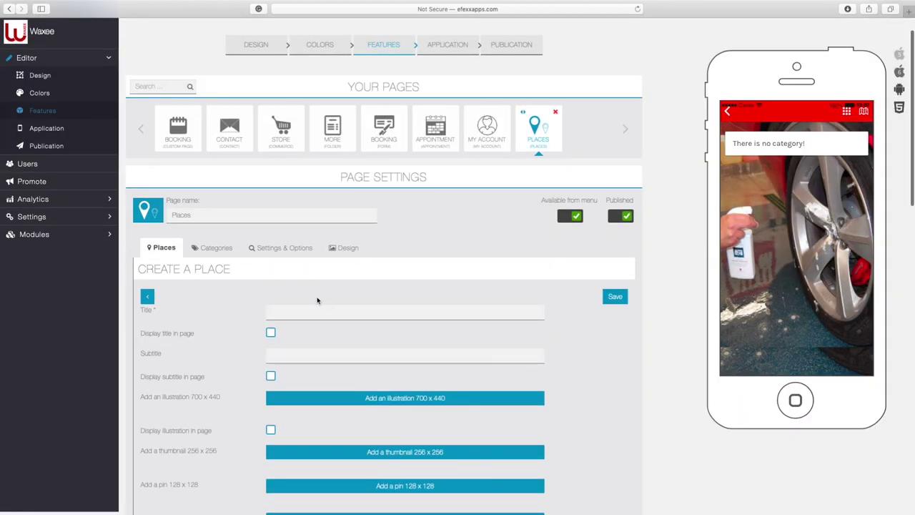
pyautogui.click(293, 313)
pyautogui.click(274, 357)
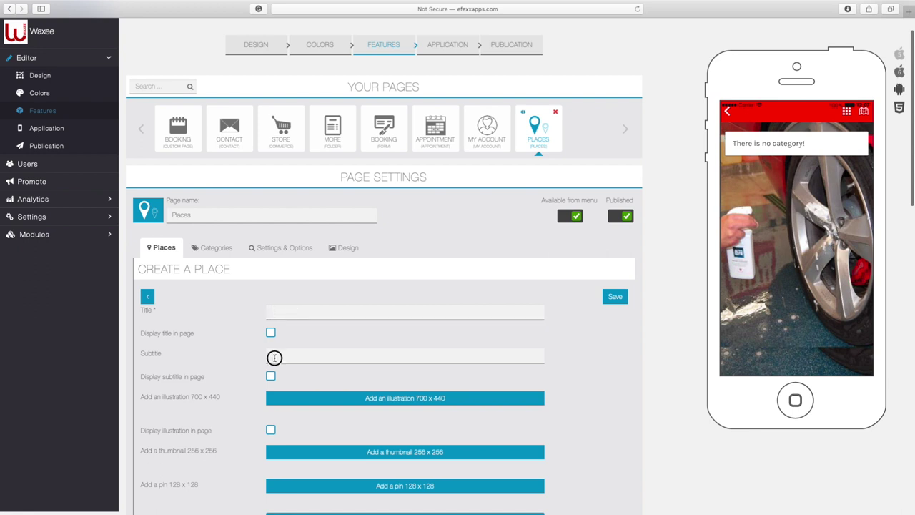
pyautogui.scroll(-5, 313, 367)
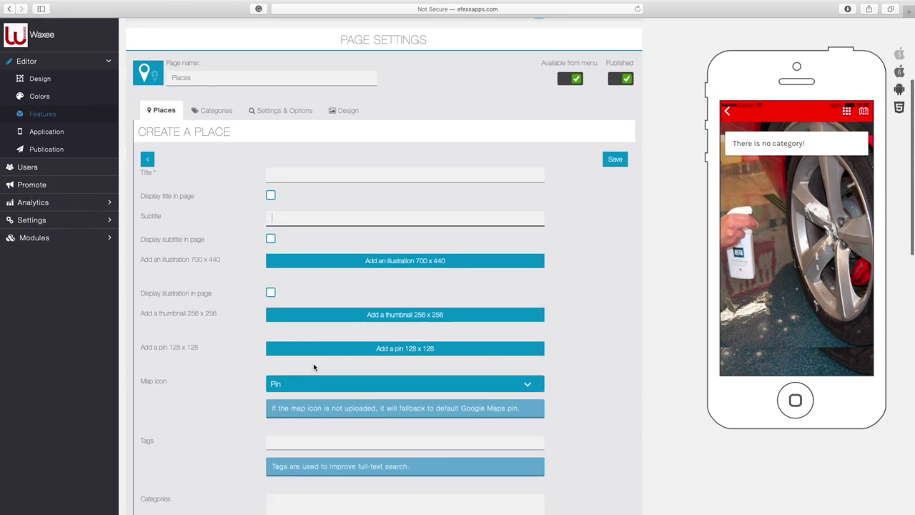
pyautogui.scroll(-6, 313, 366)
pyautogui.click(303, 285)
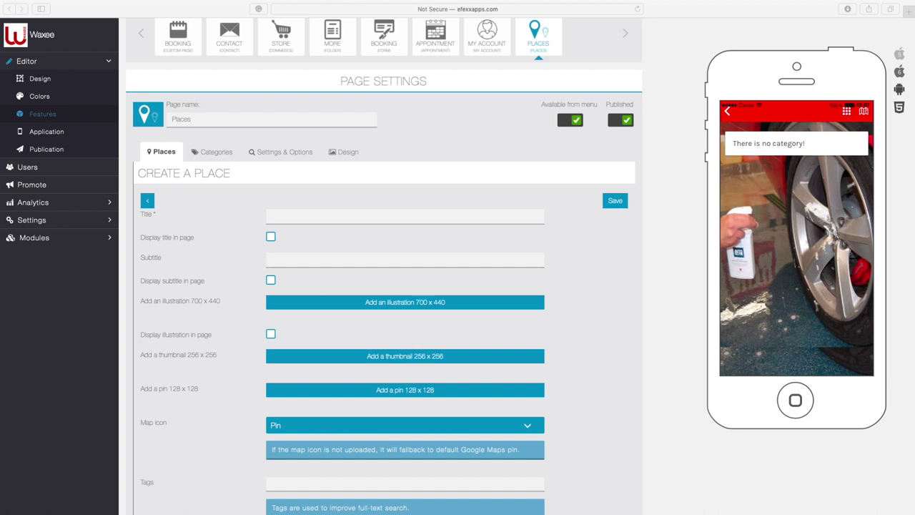
# - Enter "CLM Auto Detailing & Car Wash" as the place's title and "Mobile" as its subtitle
pyautogui.click(201, 219)
pyautogui.write('CLM Auto Detailing & Car Wash')
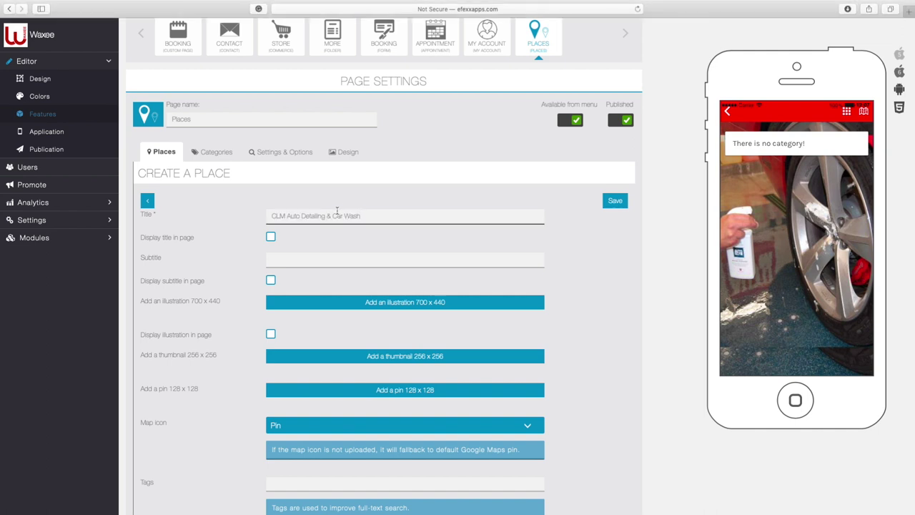
pyautogui.click(282, 258)
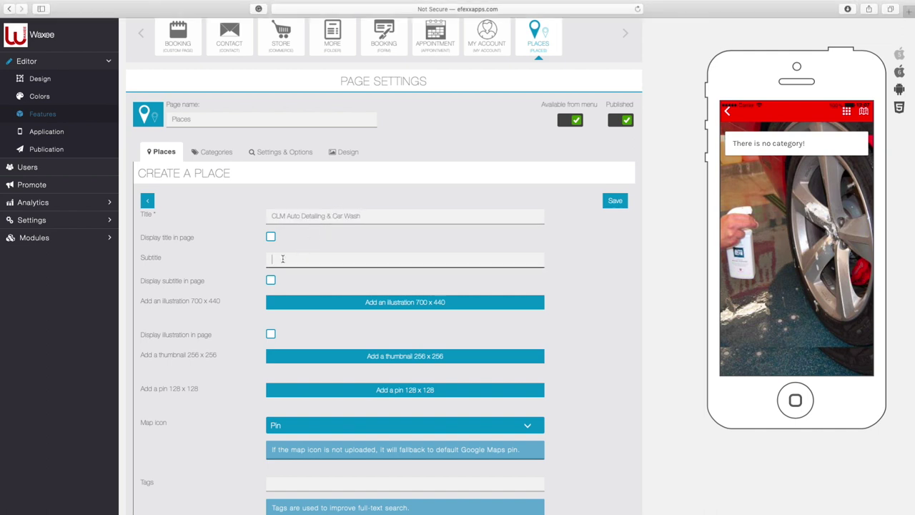
pyautogui.write('Mobile')
# - Enable displaying the title, subtitle and illustration in the place's page
pyautogui.moveTo(141, 237); pyautogui.dragTo(195, 239)
pyautogui.click(271, 236)
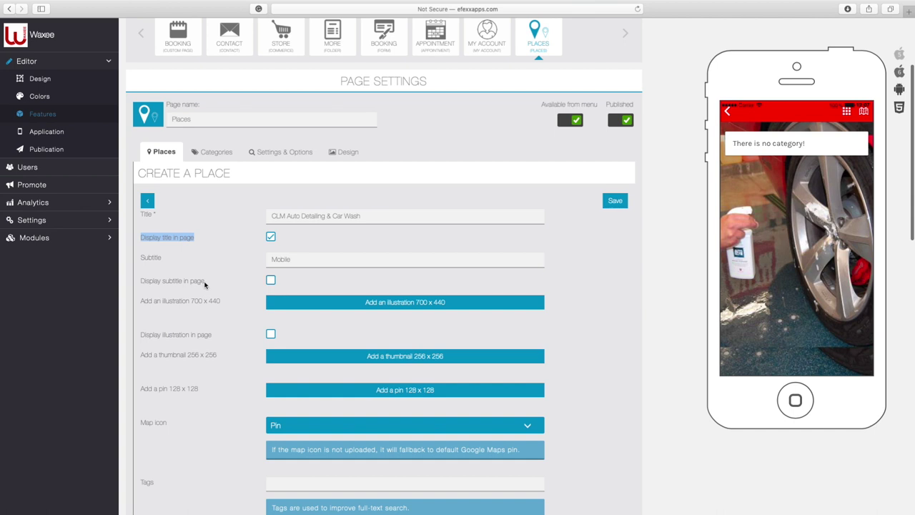
pyautogui.click(271, 280)
pyautogui.scroll(-2, 252, 283)
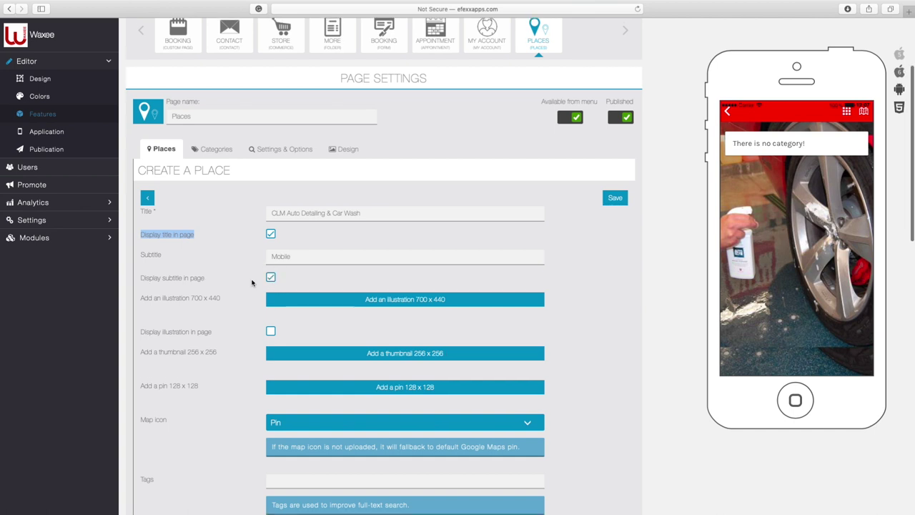
pyautogui.scroll(-1, 252, 283)
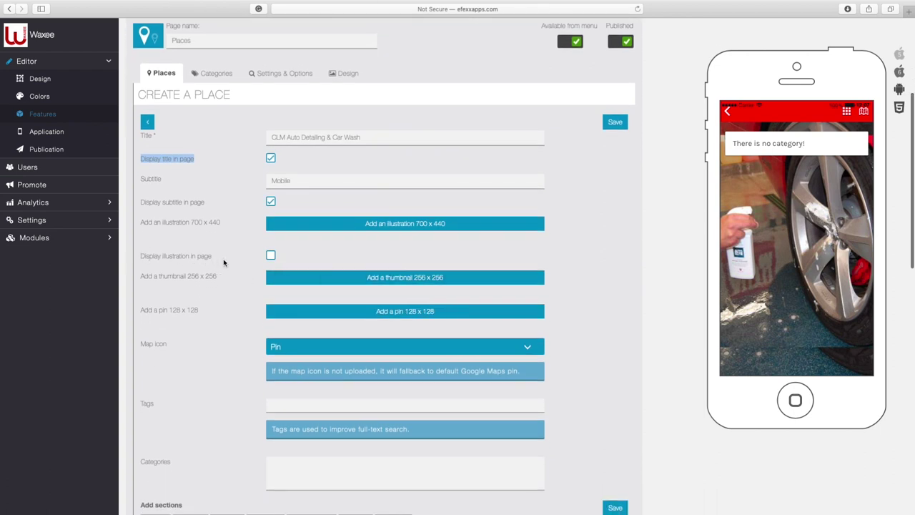
pyautogui.click(271, 256)
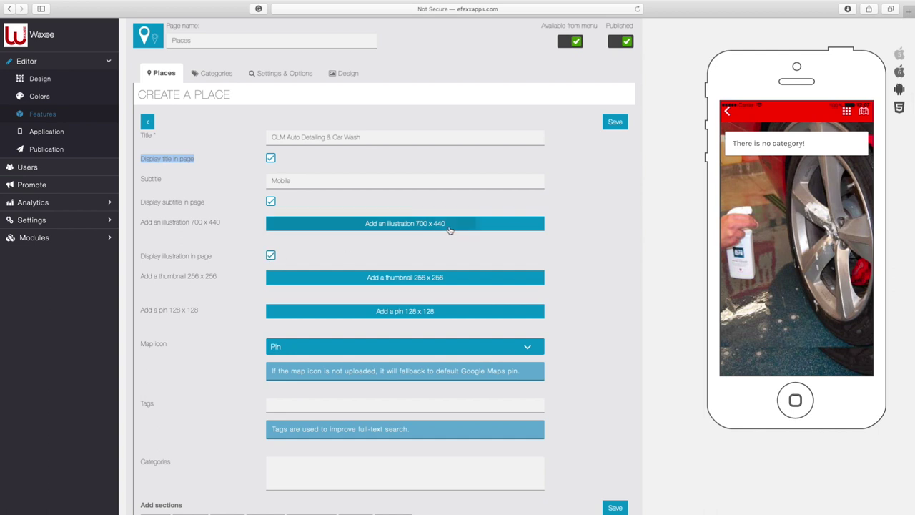
pyautogui.click(411, 223)
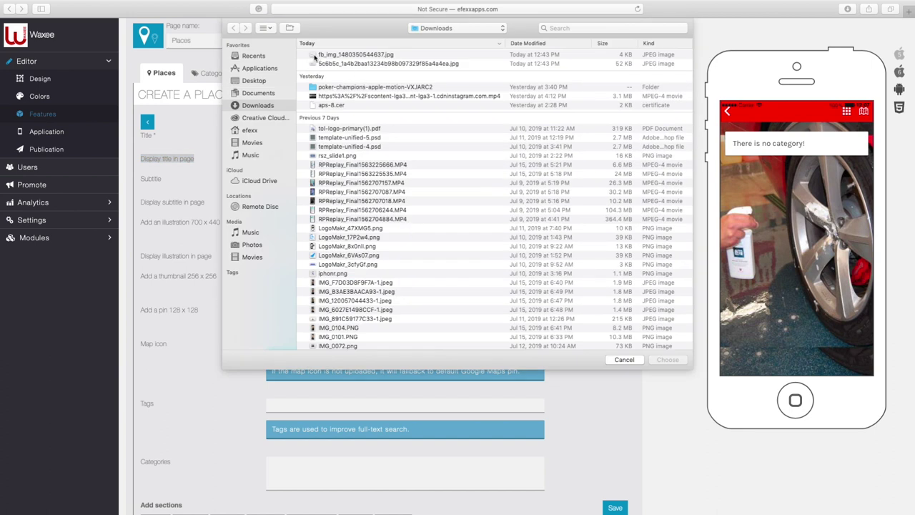
pyautogui.click(314, 57)
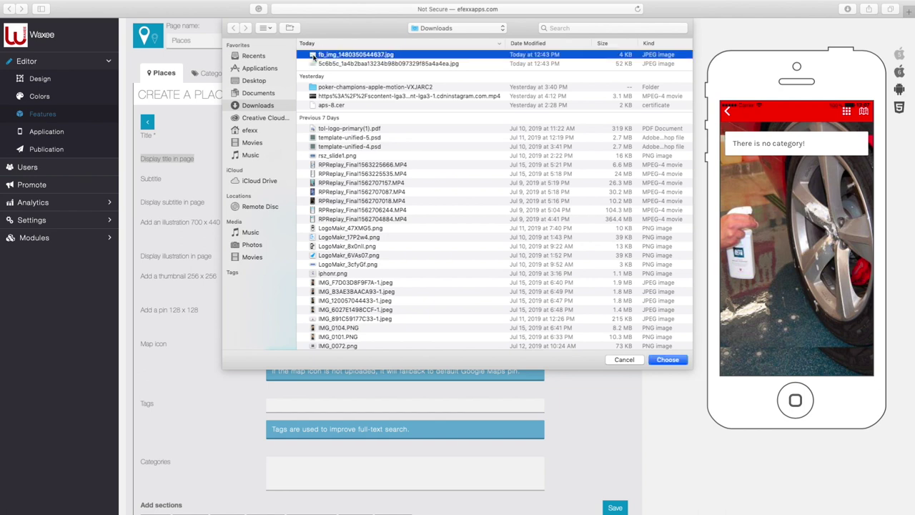
pyautogui.press('space')
pyautogui.press('space')
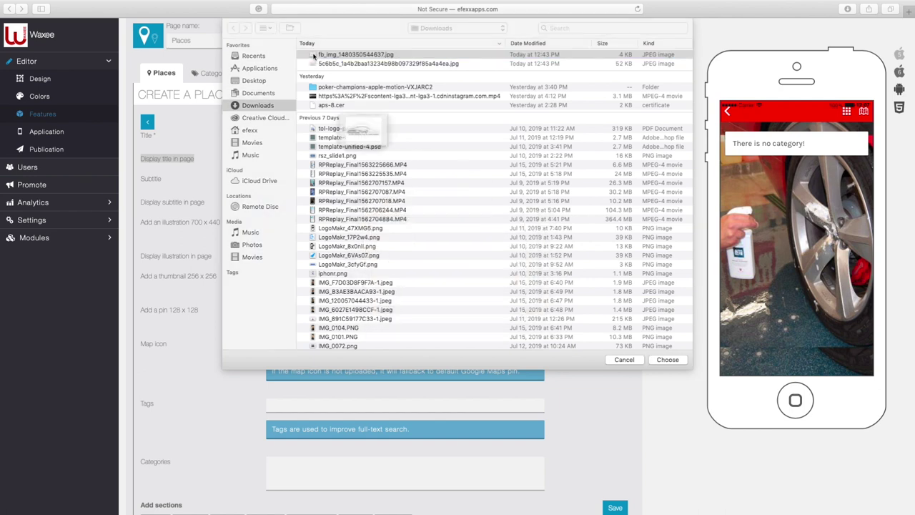
pyautogui.click(314, 63)
pyautogui.press('space')
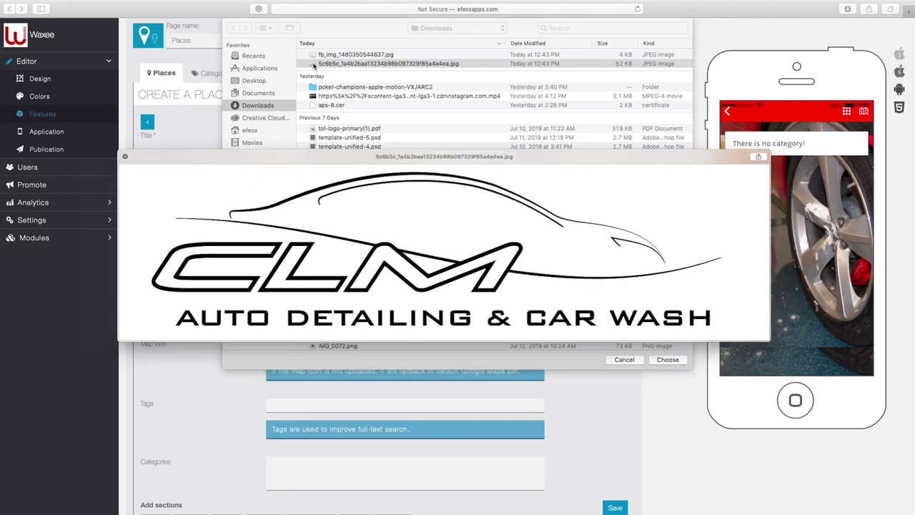
pyautogui.press('space')
pyautogui.doubleClick(314, 64)
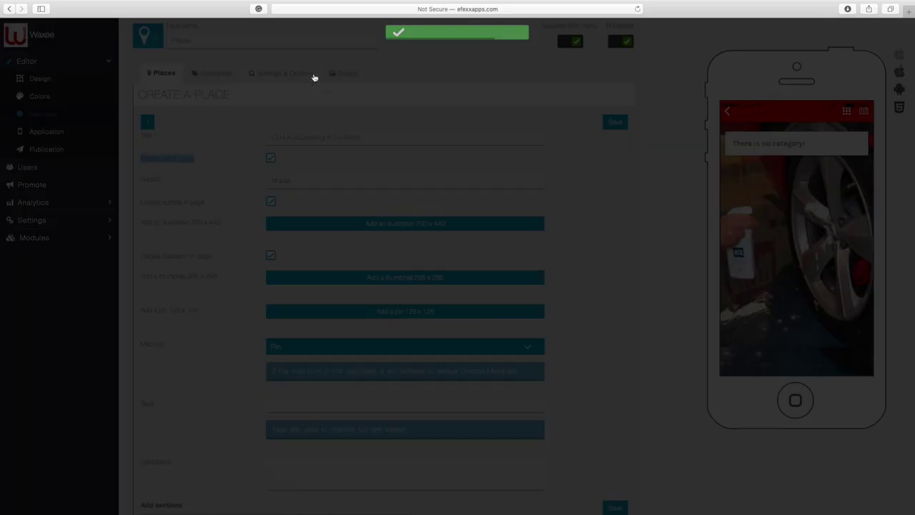
pyautogui.moveTo(368, 211); pyautogui.dragTo(336, 200)
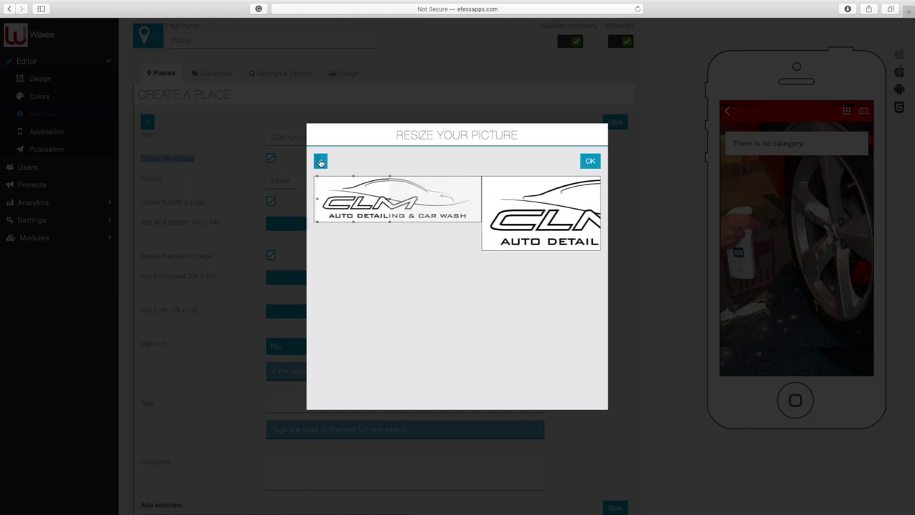
pyautogui.click(320, 161)
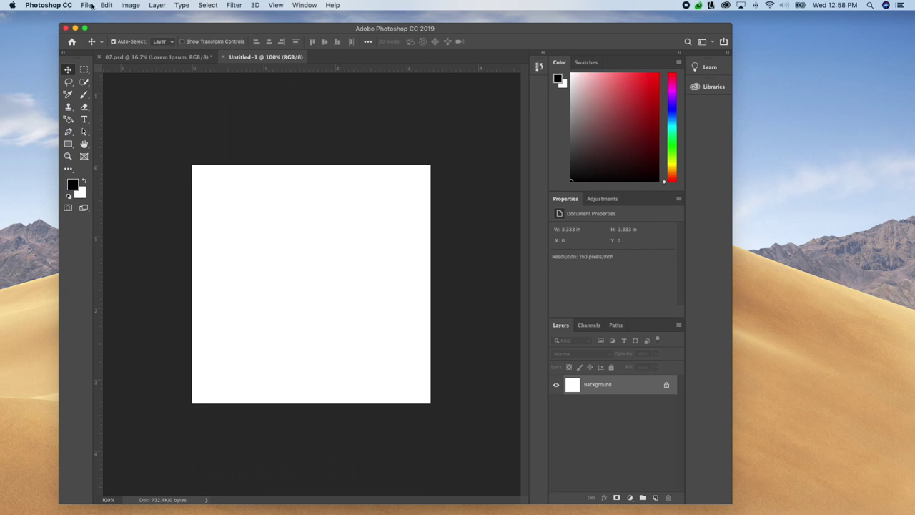
pyautogui.click(86, 5)
pyautogui.click(91, 15)
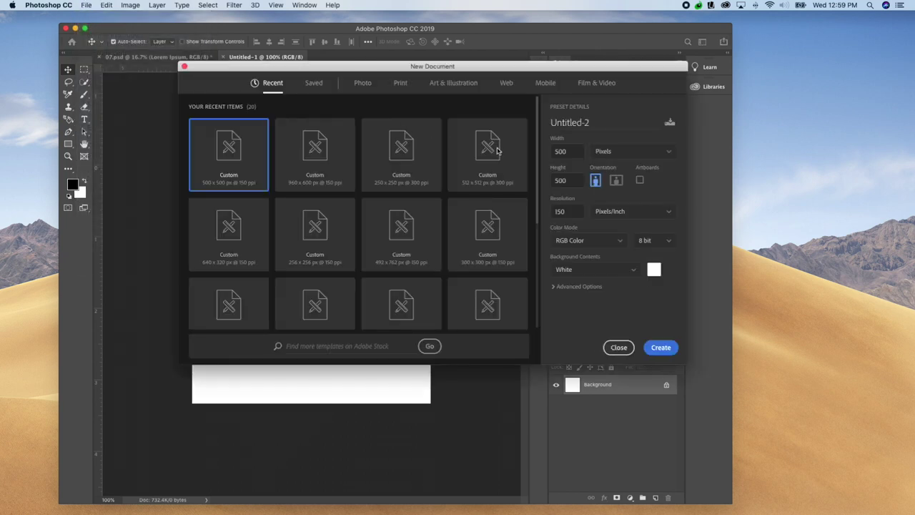
pyautogui.click(561, 138)
pyautogui.click(640, 153)
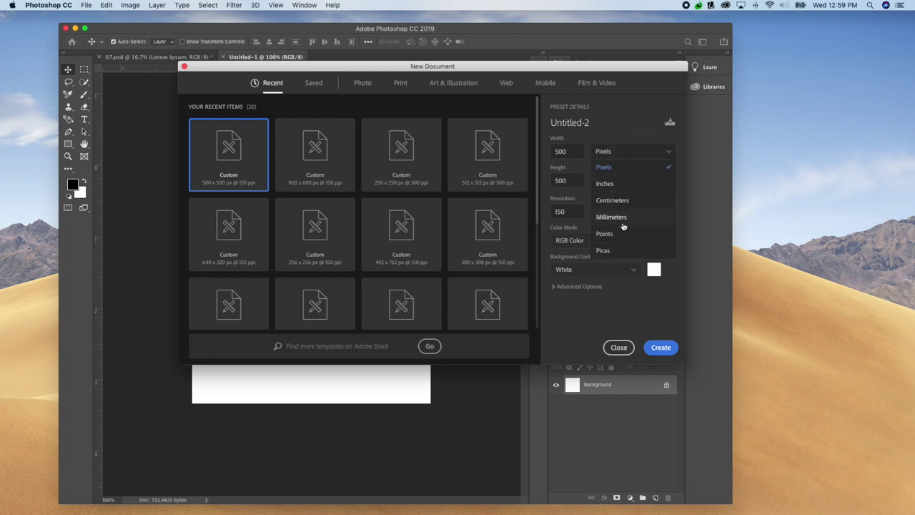
pyautogui.click(615, 166)
pyautogui.hotkey('ctrl', 'Right')
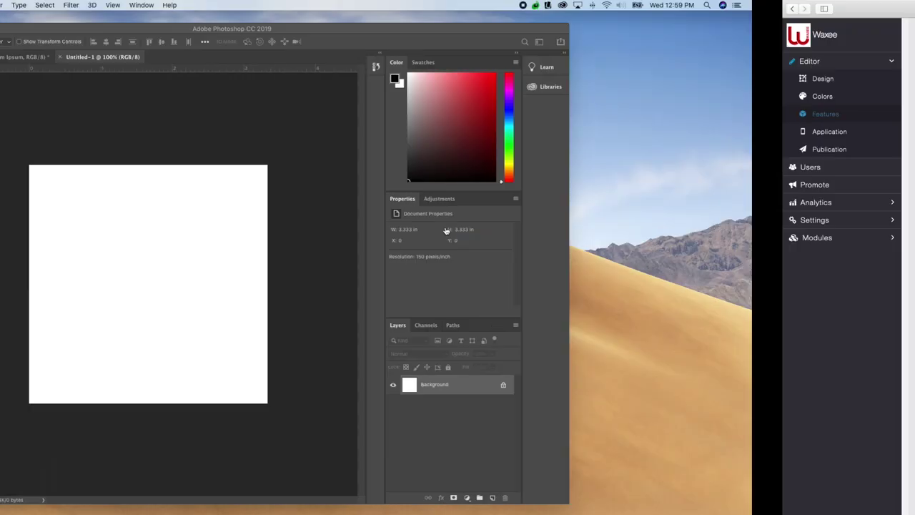
# - Switch to Photoshop and create a new document 700 pixels wide and 440 pixels high
pyautogui.hotkey('ctrl', 'n')
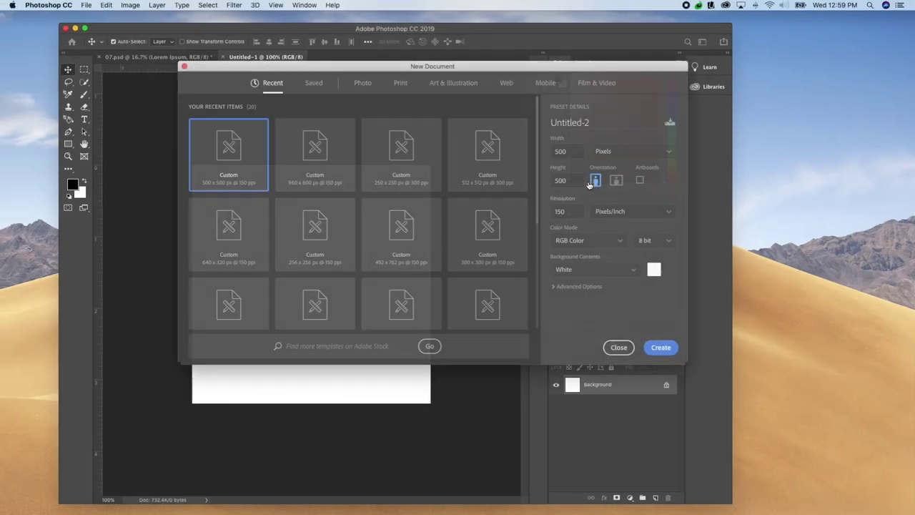
pyautogui.doubleClick(561, 150)
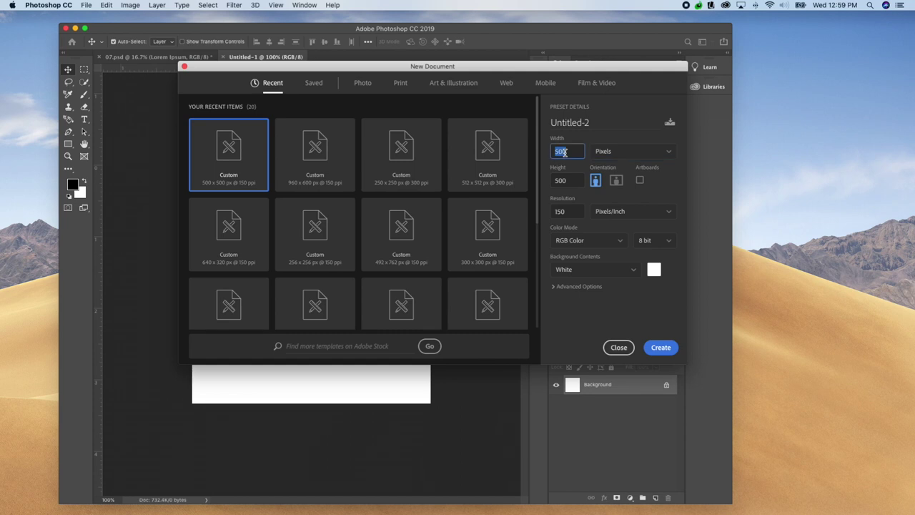
pyautogui.write('7')
pyautogui.press('Tab')
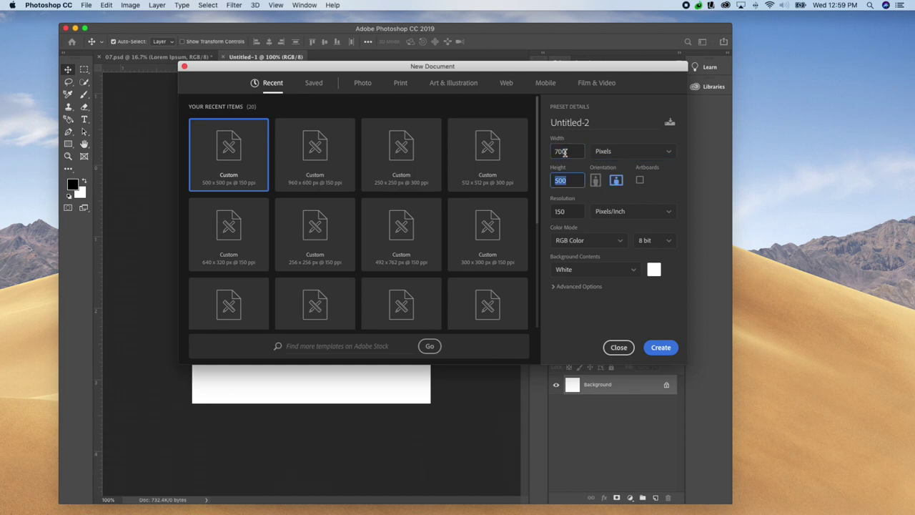
pyautogui.write('440')
pyautogui.click(661, 346)
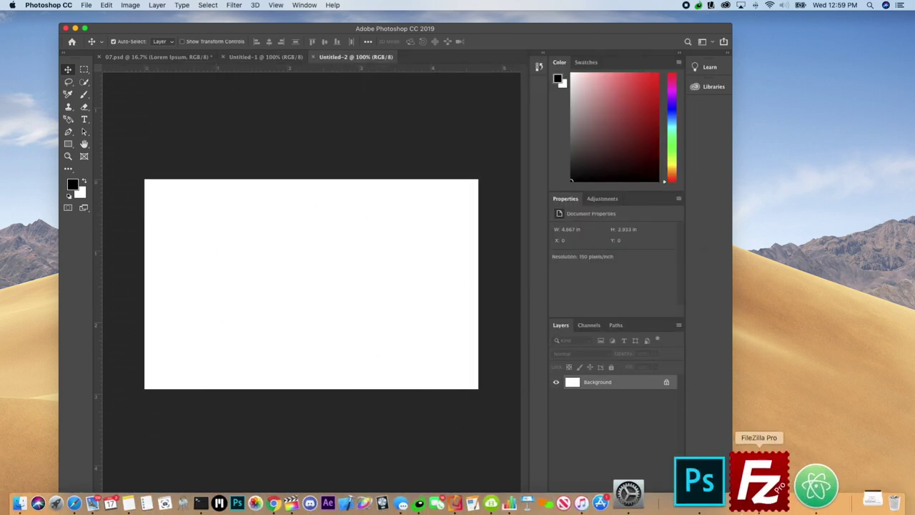
# - Place the CLM logo file 5c6b5c_1a4b2baa13234b98b097329f85a4a4ea.jpg from the Downloads folder into the new document and commit the placement
pyautogui.click(790, 503)
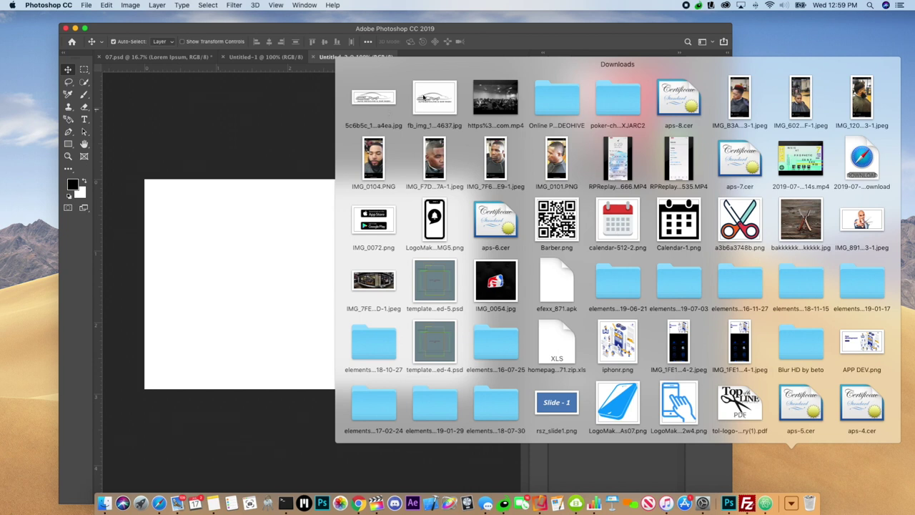
pyautogui.moveTo(376, 104); pyautogui.dragTo(274, 264)
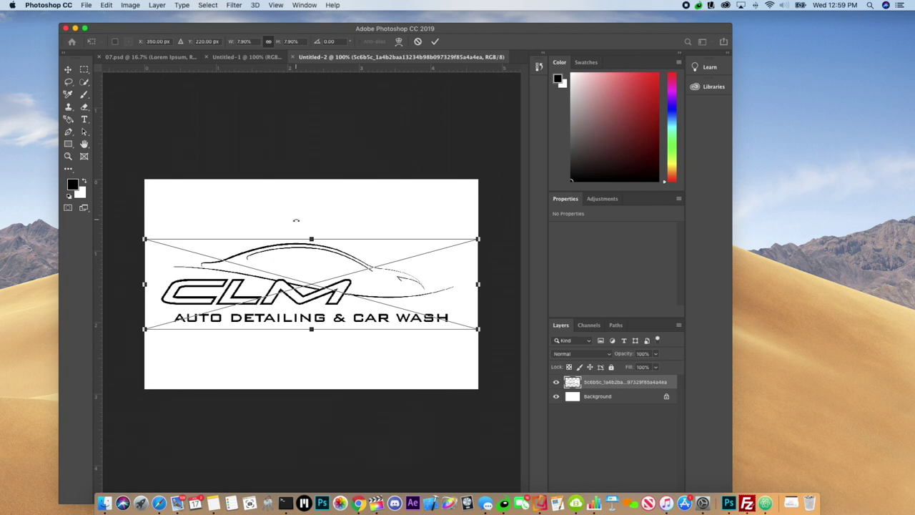
pyautogui.click(68, 70)
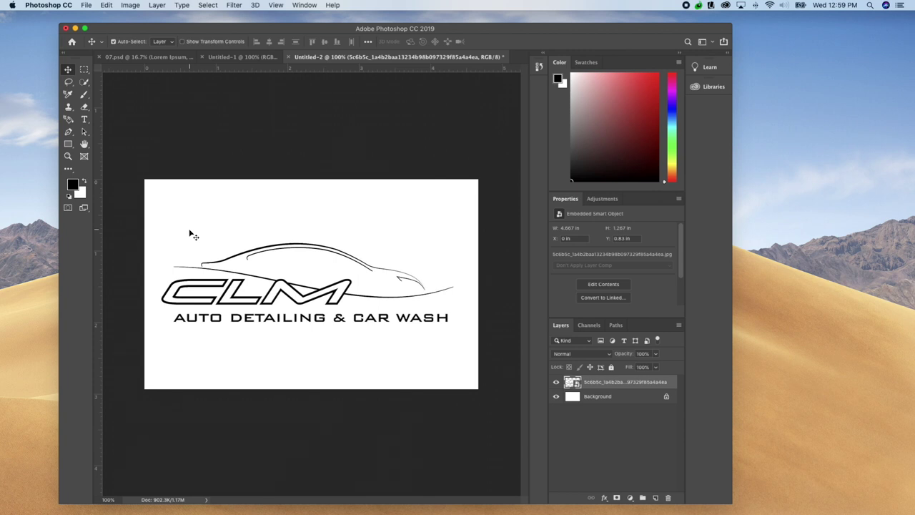
# - Save the 700 x 440 logo document to the Desktop in JPEG format as CLM illustration.jpg
pyautogui.click(87, 5)
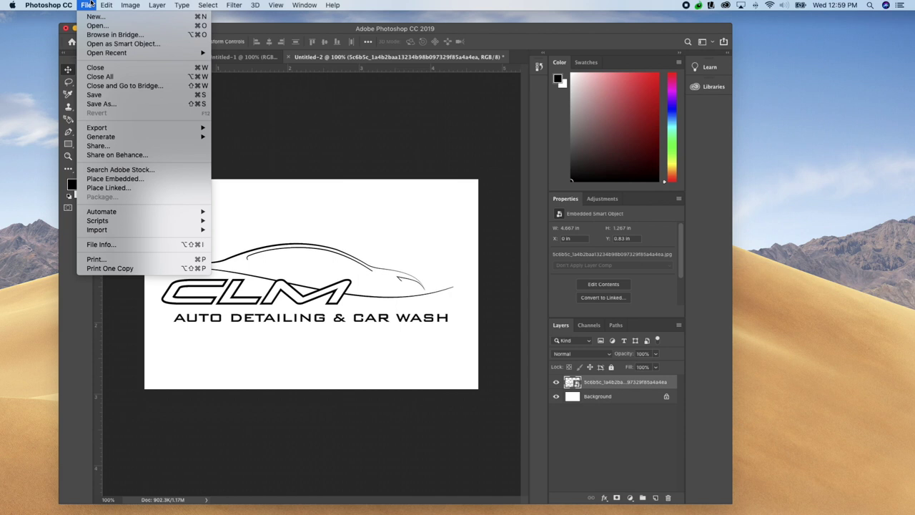
pyautogui.click(120, 102)
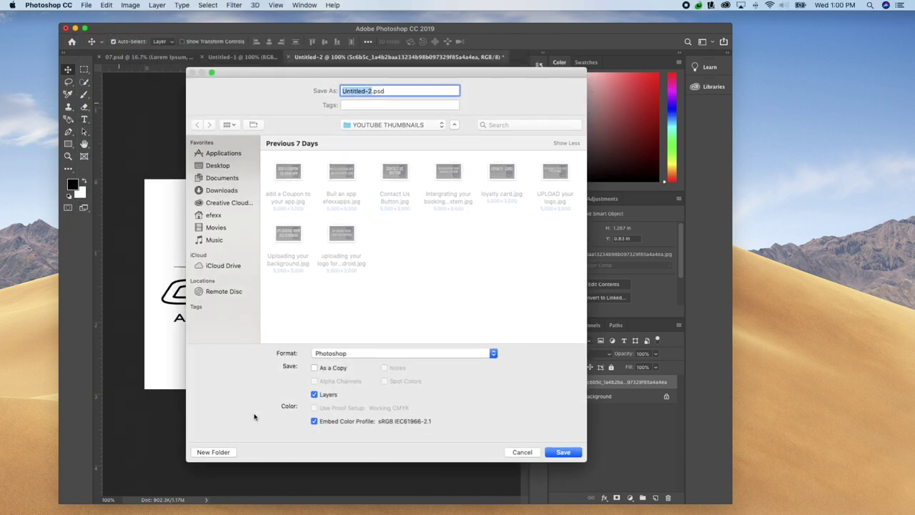
pyautogui.click(338, 353)
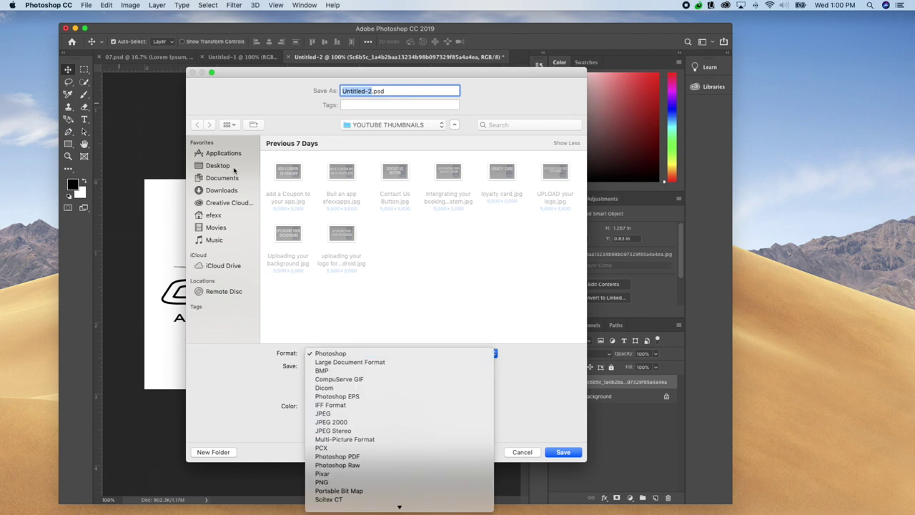
pyautogui.click(227, 167)
pyautogui.click(230, 169)
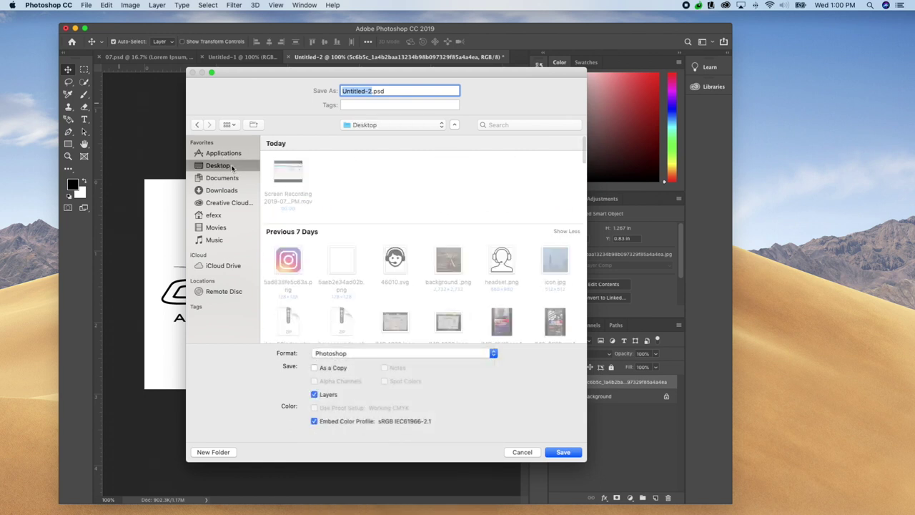
pyautogui.click(356, 351)
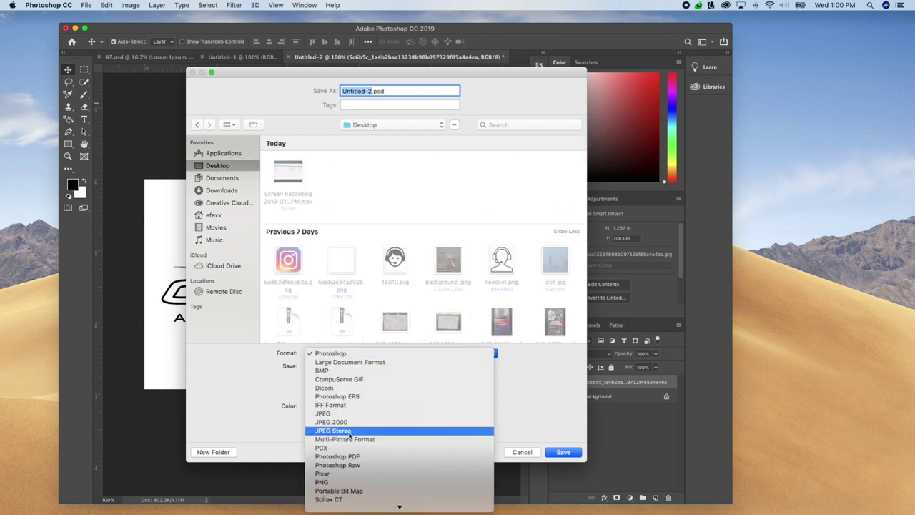
pyautogui.click(333, 414)
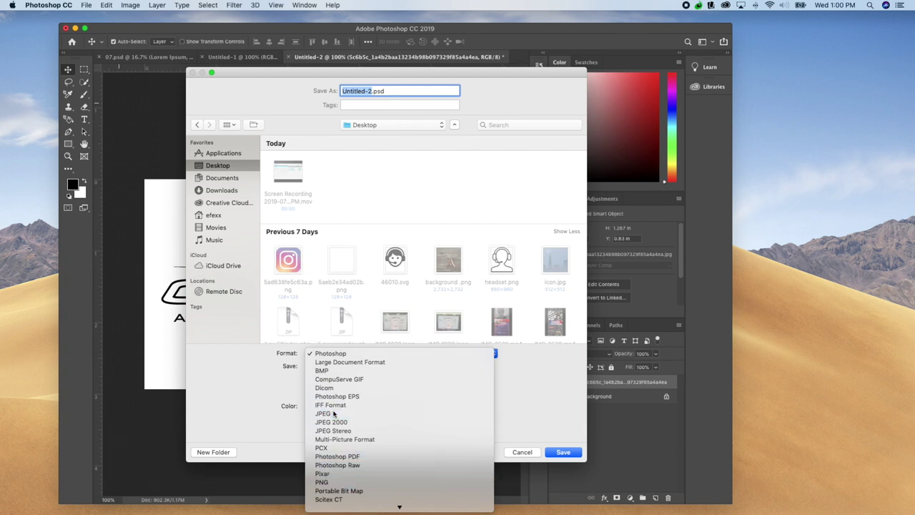
pyautogui.hotkey('ctrl', 'Right')
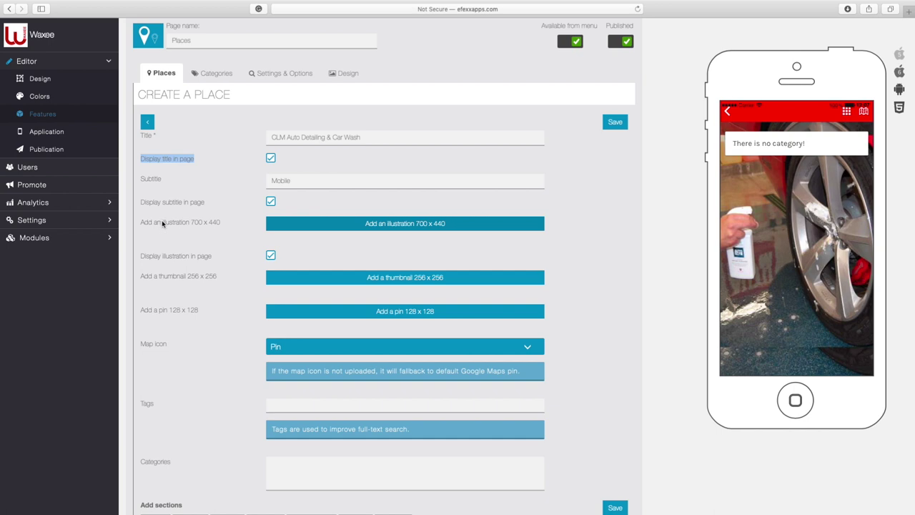
pyautogui.moveTo(163, 224); pyautogui.dragTo(201, 222)
pyautogui.hotkey('ctrl', 'Left')
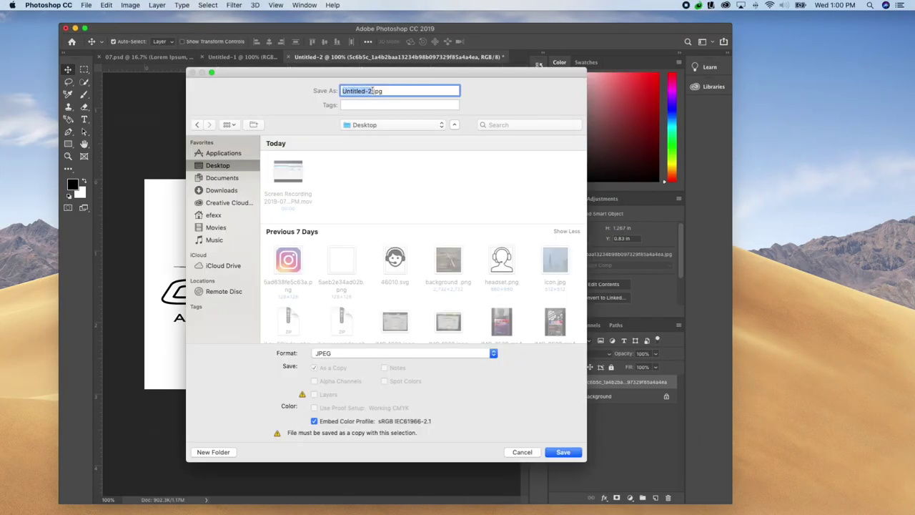
pyautogui.click(371, 90)
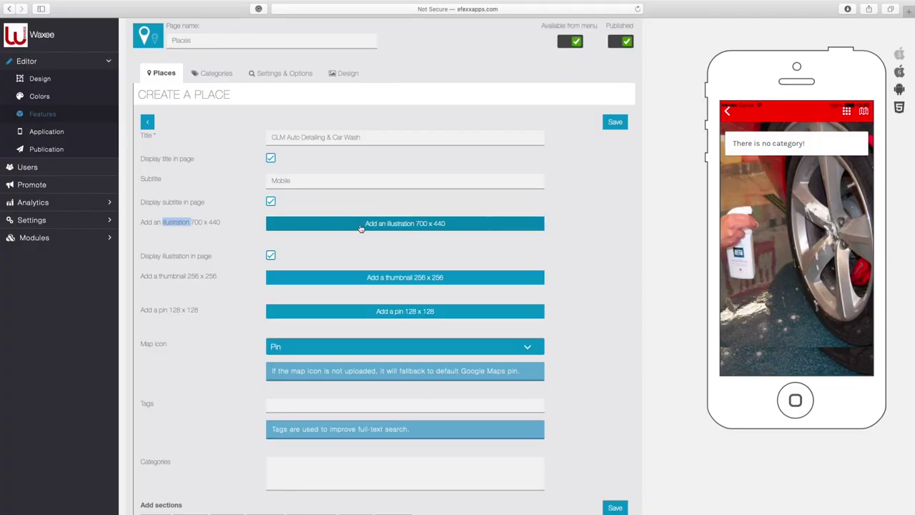
# - In the browser, upload CLM illustration.jpg from the Desktop as the place's 700 x 440 illustration and accept the full-image crop
pyautogui.click(361, 226)
pyautogui.click(271, 80)
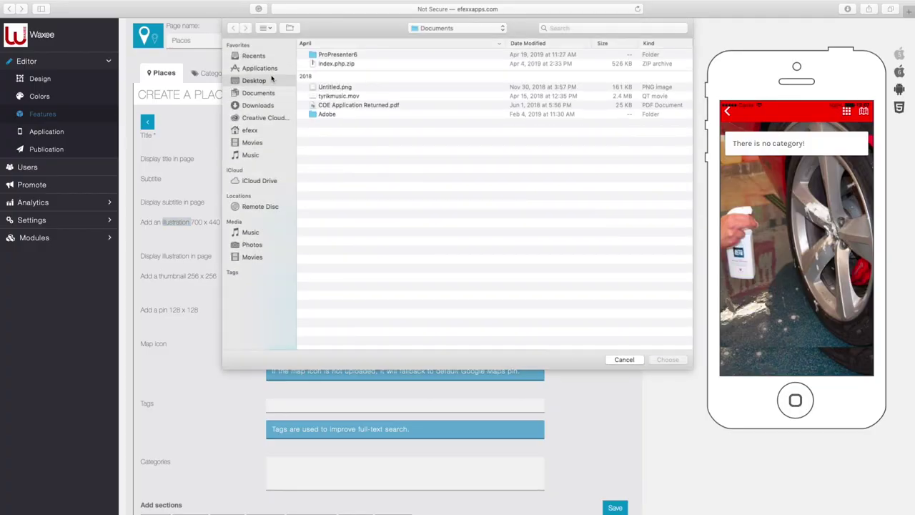
pyautogui.click(319, 64)
pyautogui.press('space')
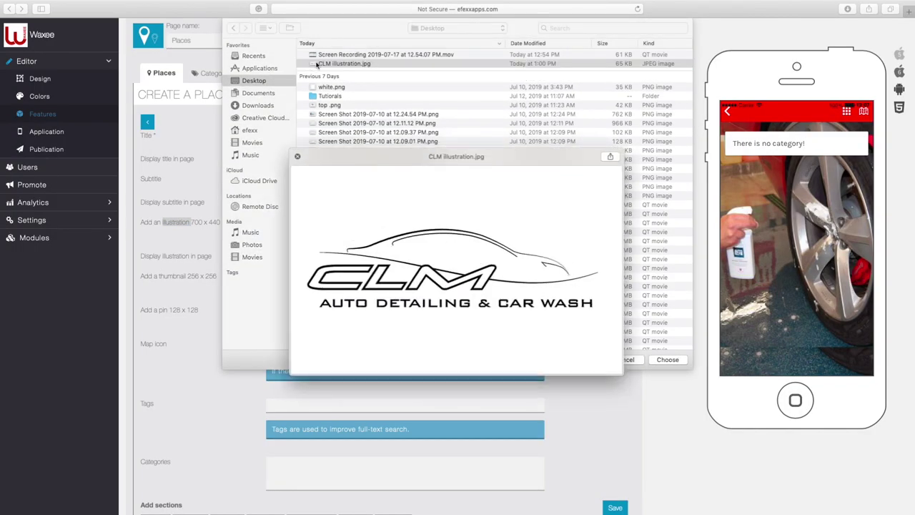
pyautogui.press('space')
pyautogui.doubleClick(313, 64)
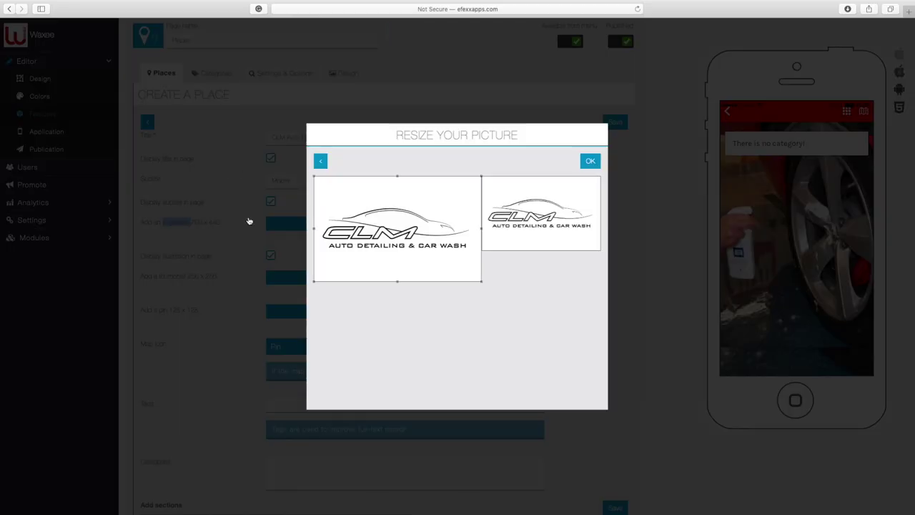
pyautogui.click(590, 162)
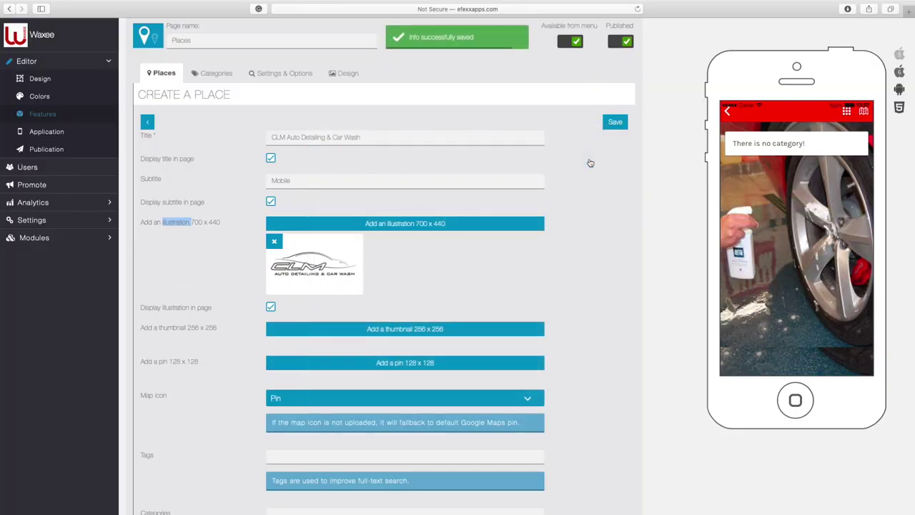
# - Switch to Photoshop and create a new document 256 pixels wide and 256 pixels high
pyautogui.scroll(-1, 402, 293)
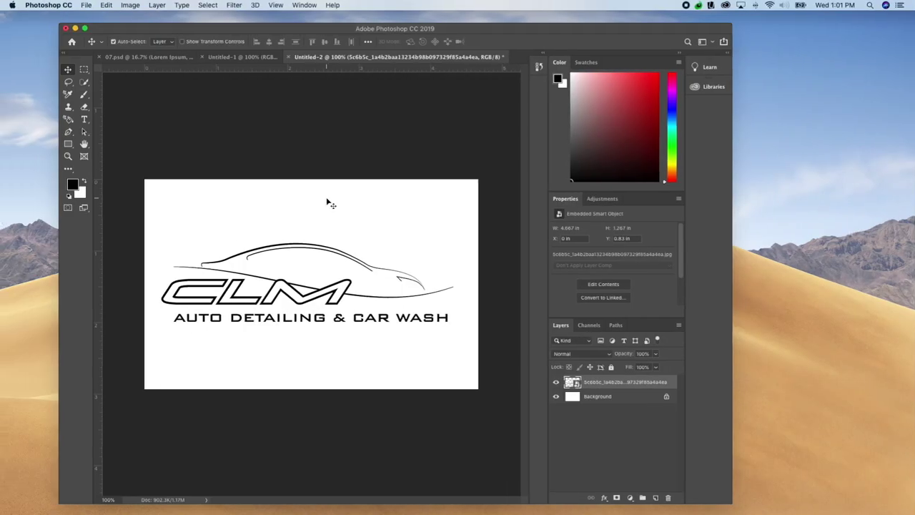
pyautogui.click(314, 130)
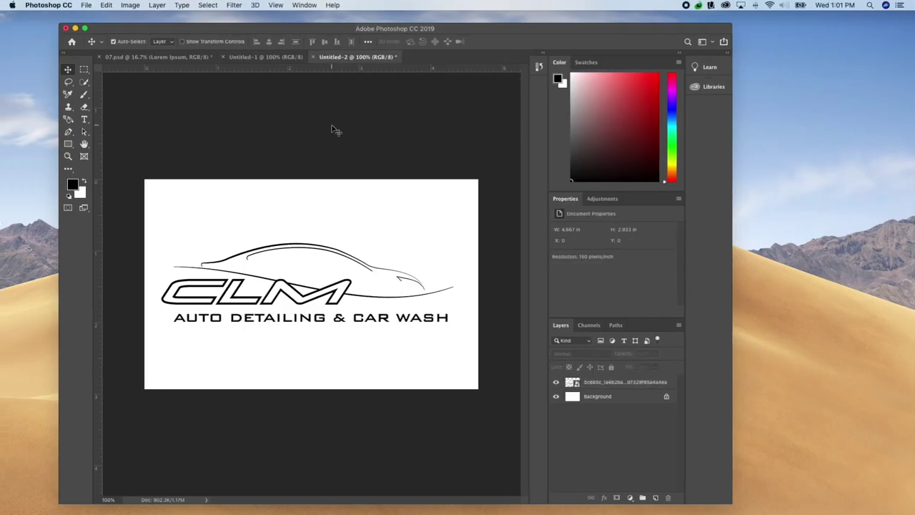
pyautogui.click(84, 6)
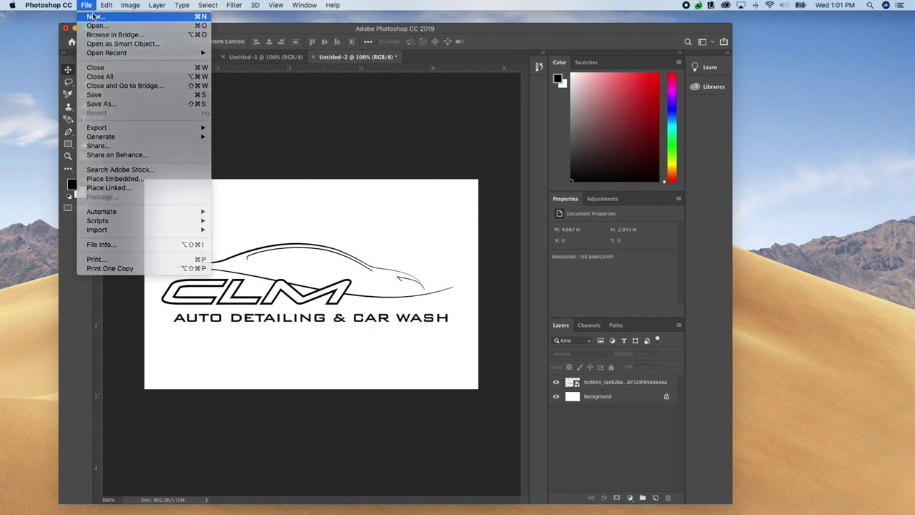
pyautogui.click(95, 17)
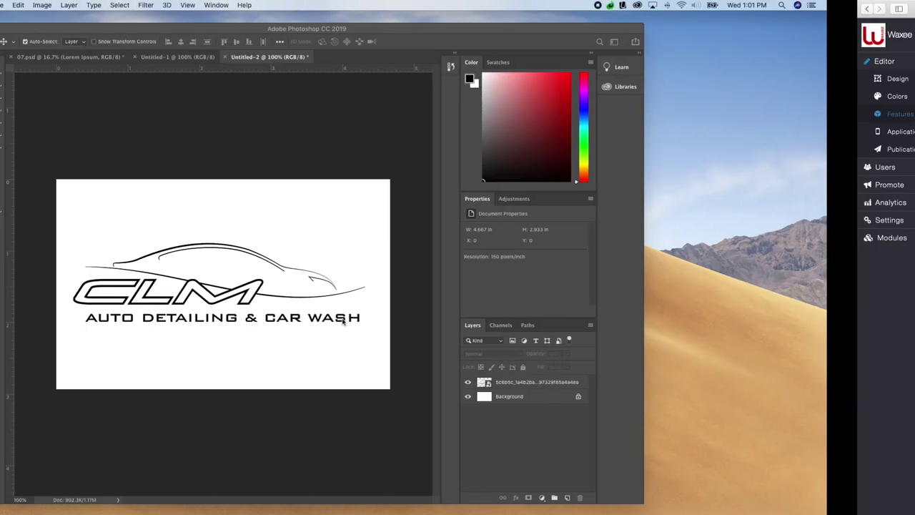
pyautogui.press('super+n')
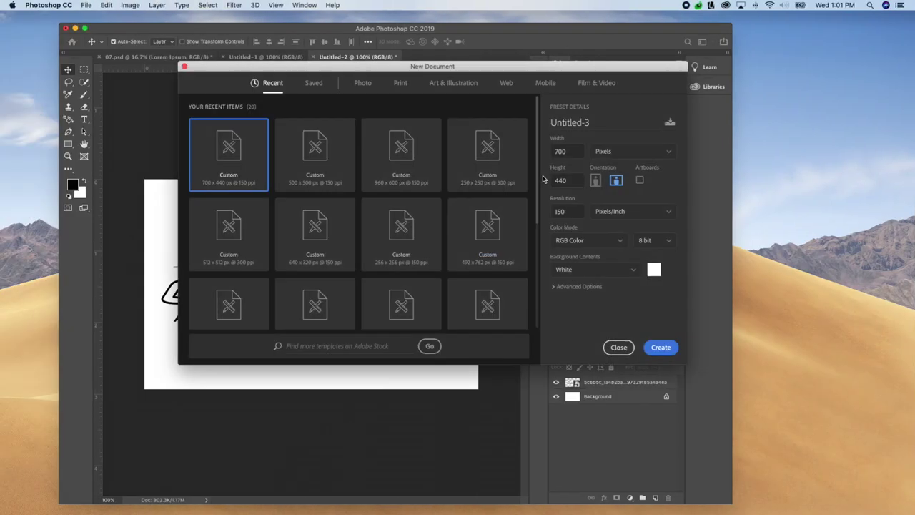
pyautogui.click(570, 150)
pyautogui.write('2')
pyautogui.press('Tab')
pyautogui.write('25')
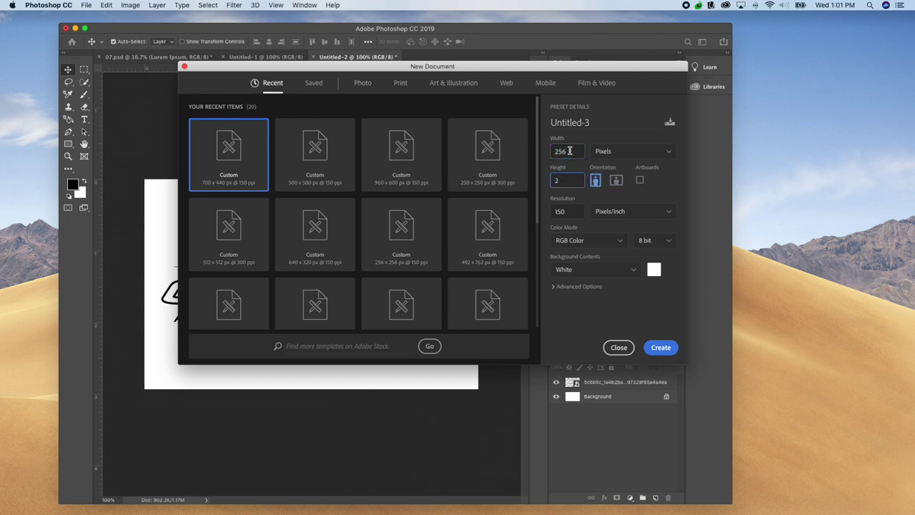
pyautogui.press('BackSpace')
pyautogui.write('256')
pyautogui.click(661, 348)
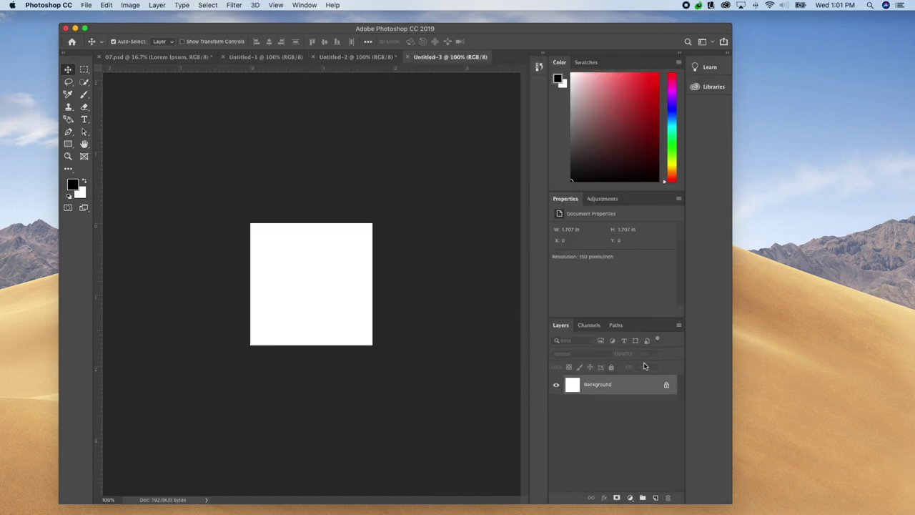
# - Place the CLM logo JPG into the 256 x 256 document, enlarge it slightly past the canvas width, shift it upward and commit the placement
pyautogui.moveTo(729, 504)
pyautogui.click(875, 503)
pyautogui.moveTo(429, 97); pyautogui.dragTo(312, 286)
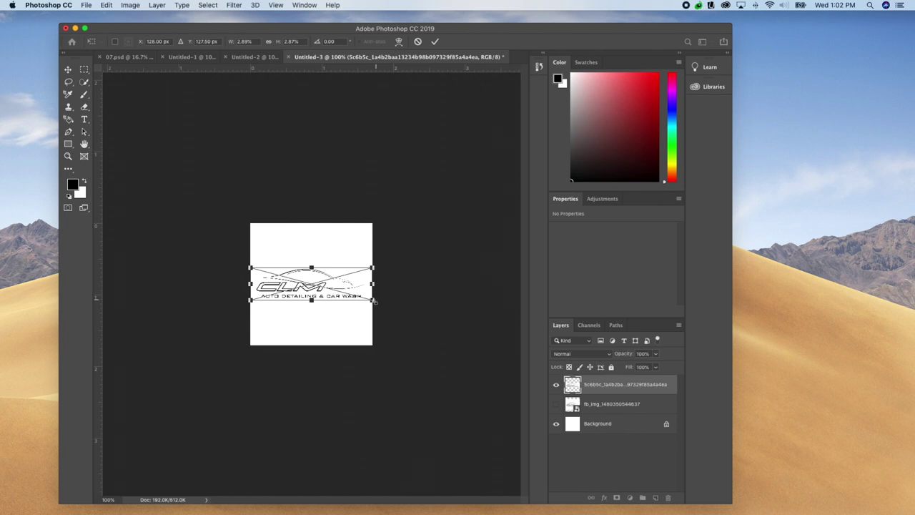
pyautogui.moveTo(373, 301); pyautogui.dragTo(382, 303)
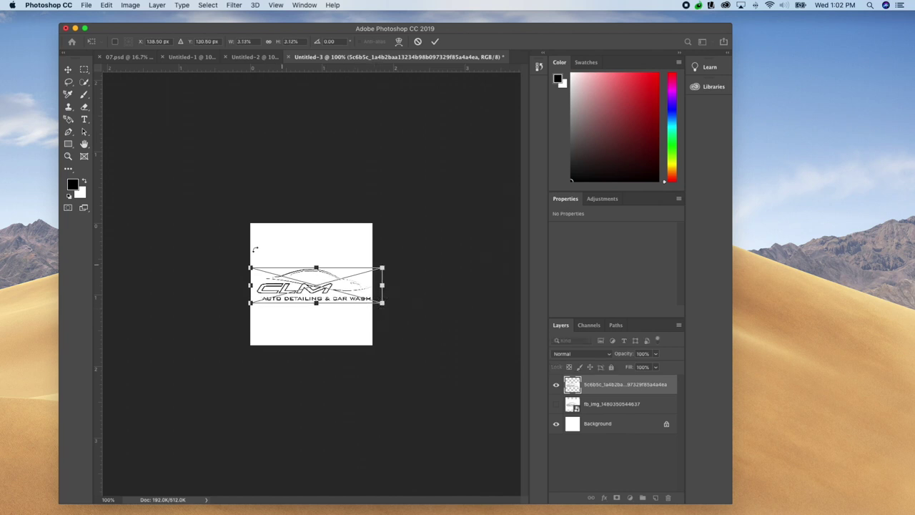
pyautogui.moveTo(249, 268); pyautogui.dragTo(247, 267)
pyautogui.moveTo(315, 280)
pyautogui.mouseDown()
pyautogui.moveTo(309, 267)
pyautogui.moveTo(312, 274)
pyautogui.mouseUp()
pyautogui.press('Return')
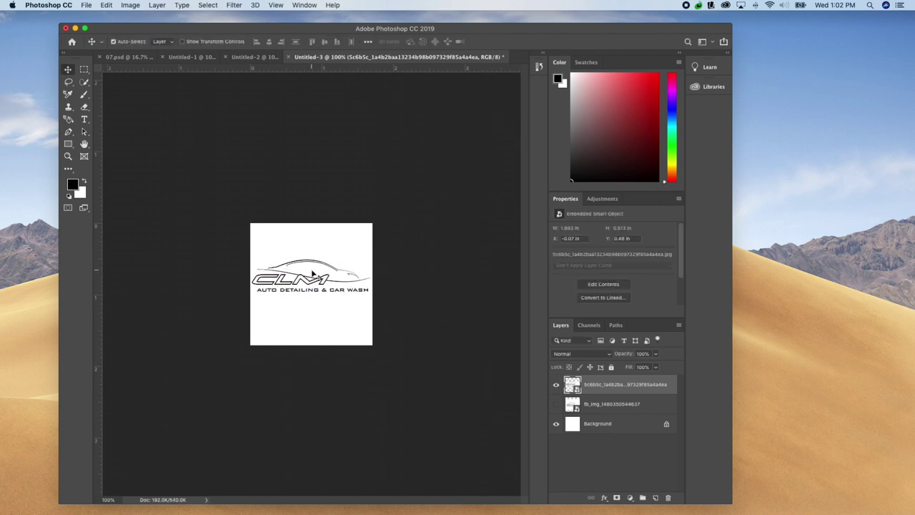
# - Save the 256 x 256 logo document to the Desktop in JPEG format as thumbnail.jpg
pyautogui.press('super+s')
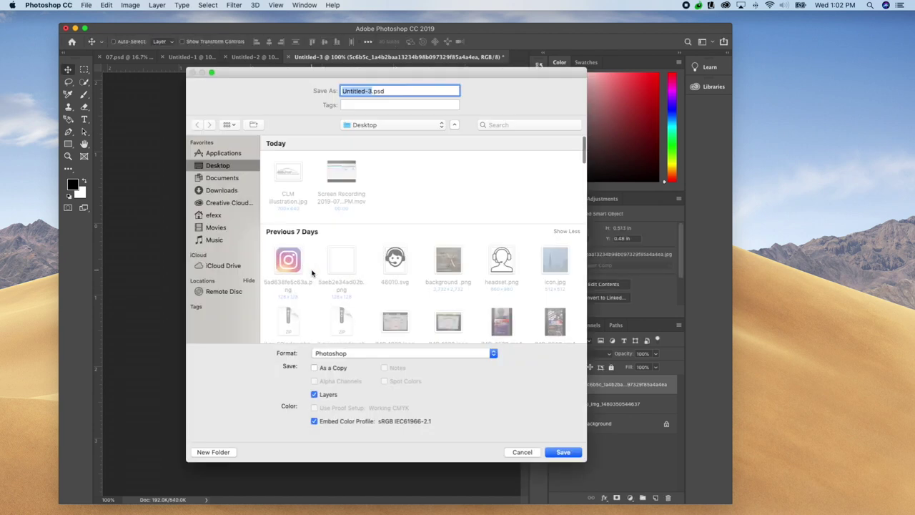
pyautogui.write('thum')
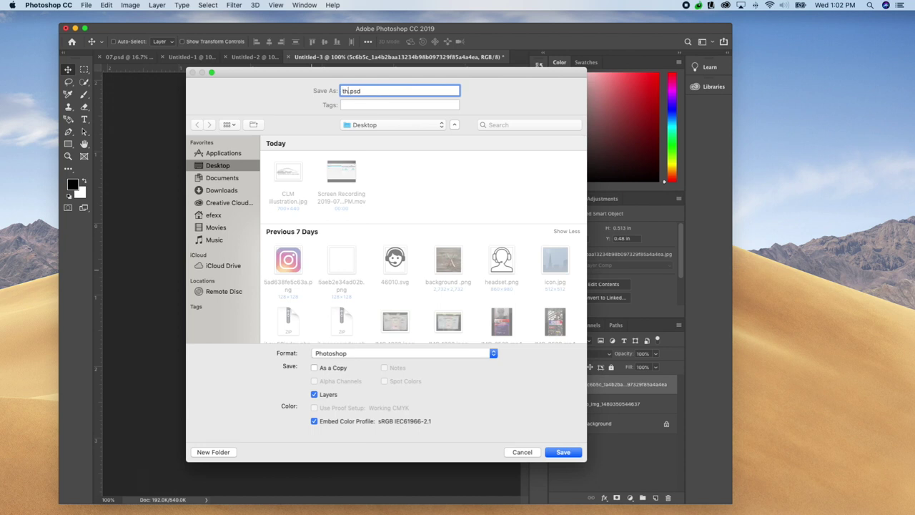
pyautogui.write('bnail')
pyautogui.click(341, 356)
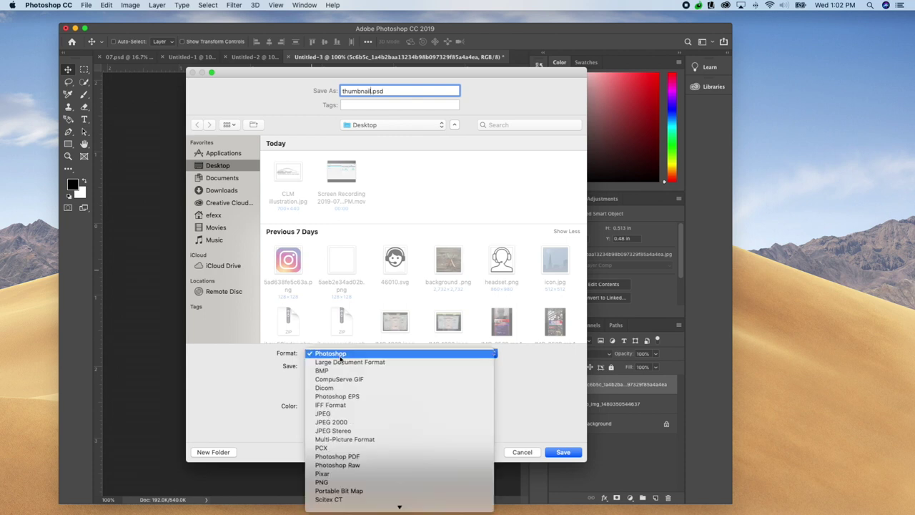
pyautogui.click(342, 413)
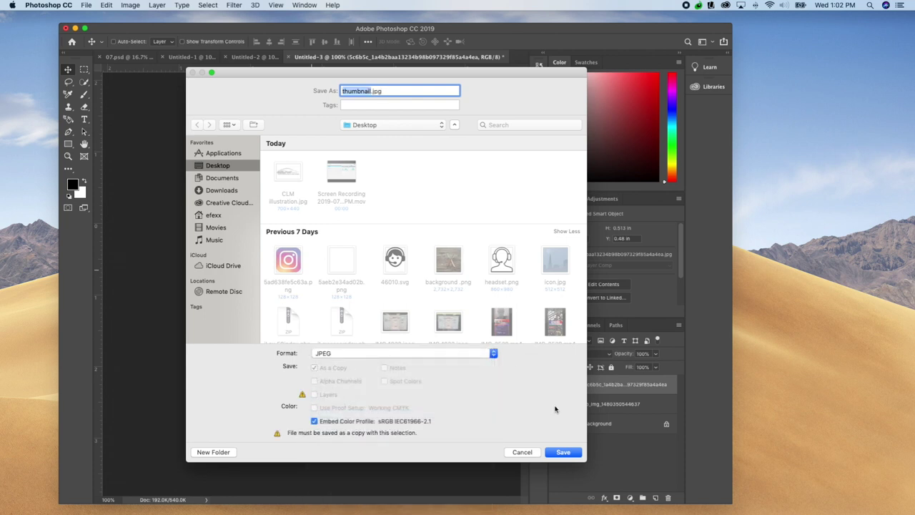
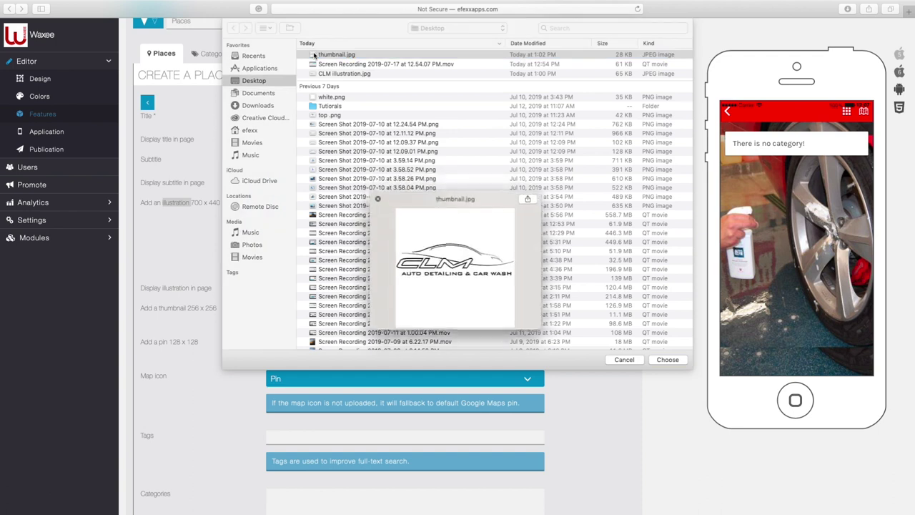
# - In the browser, upload thumbnail.jpg from the Desktop as the place's 256 x 256 thumbnail and accept the full-image crop
pyautogui.press('space')
pyautogui.click(315, 55)
pyautogui.click(315, 55)
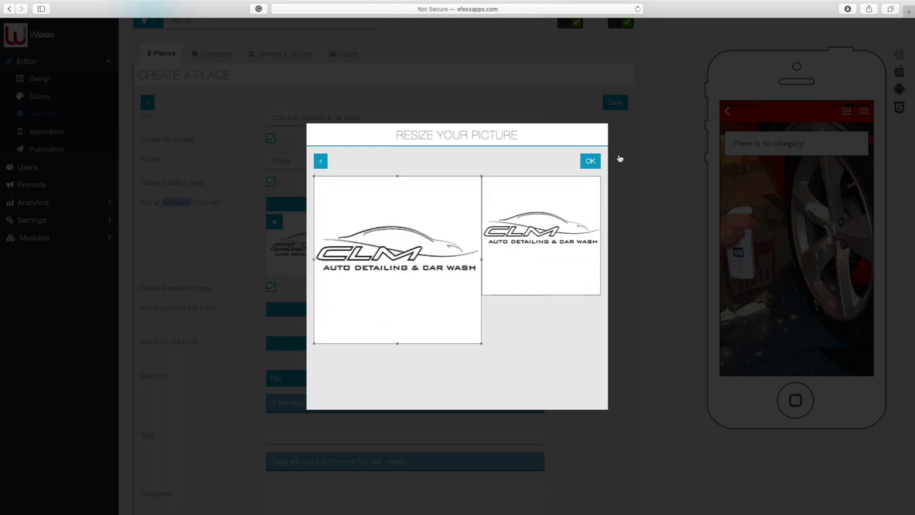
pyautogui.click(591, 161)
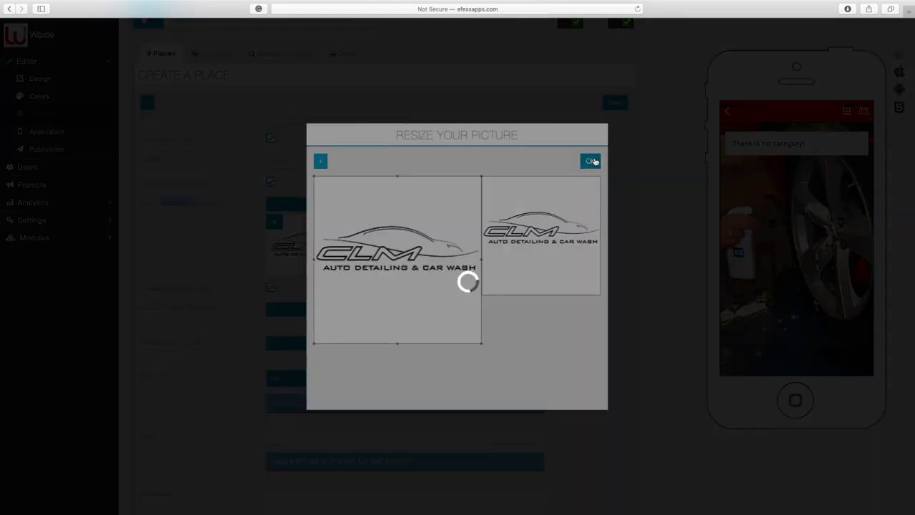
# - Upload thumbnail.jpg from the Desktop as the place's 128 x 128 pin image and accept the full-image crop
pyautogui.scroll(-3, 261, 315)
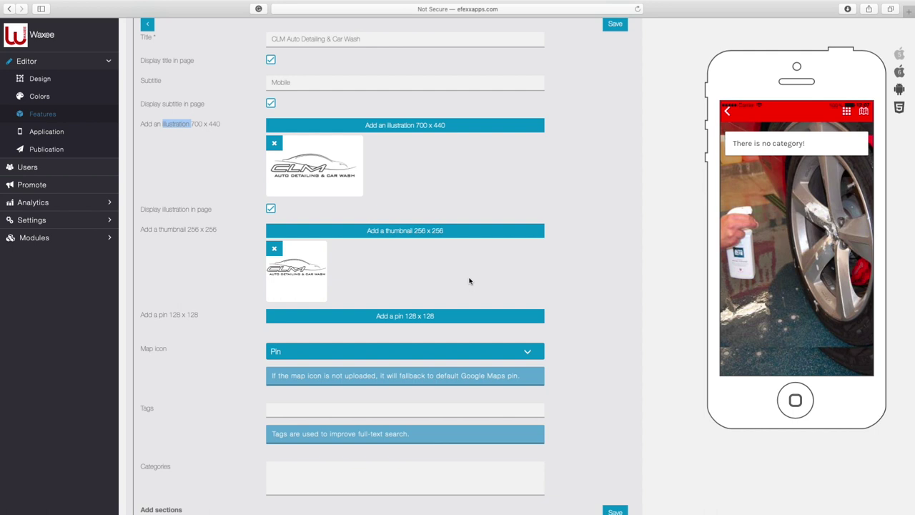
pyautogui.moveTo(199, 315); pyautogui.dragTo(170, 315)
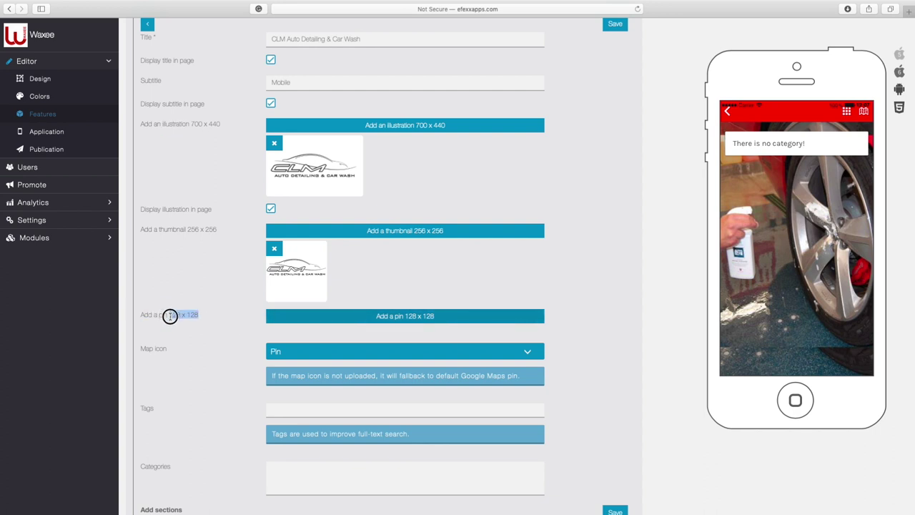
pyautogui.moveTo(169, 315); pyautogui.dragTo(169, 316)
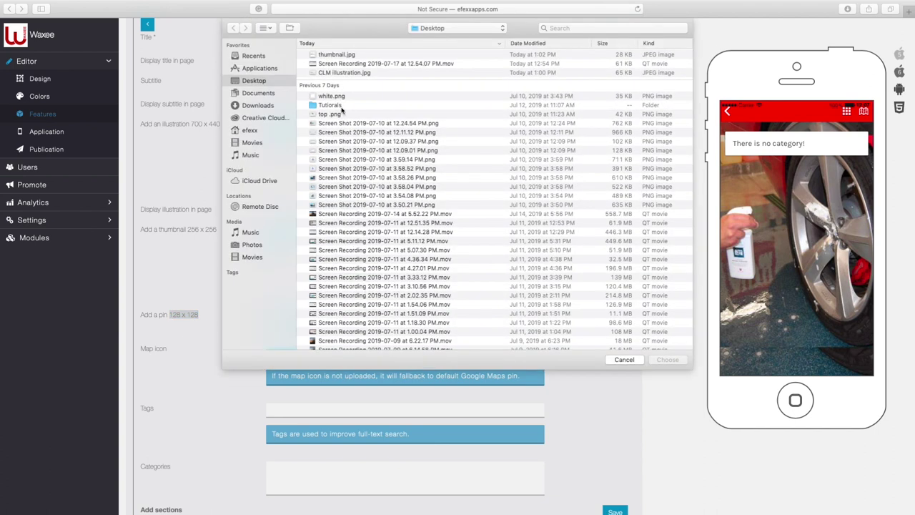
pyautogui.doubleClick(315, 55)
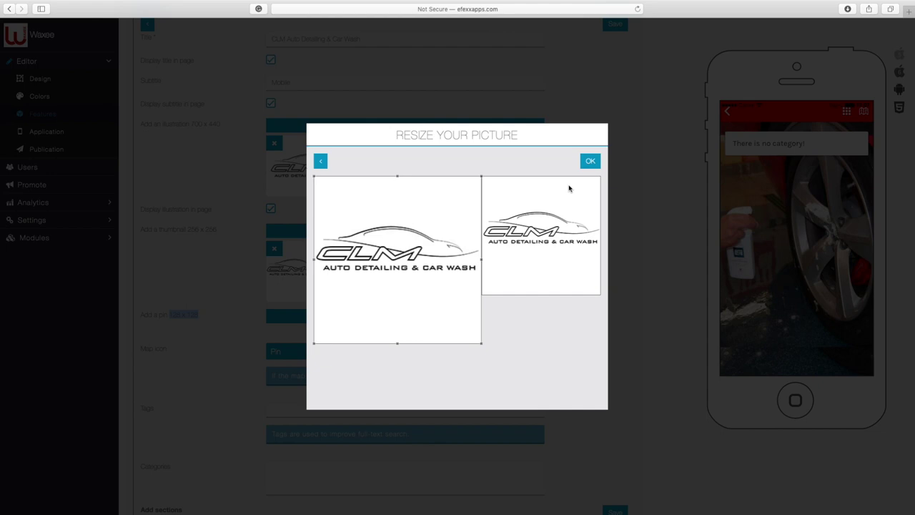
pyautogui.click(590, 164)
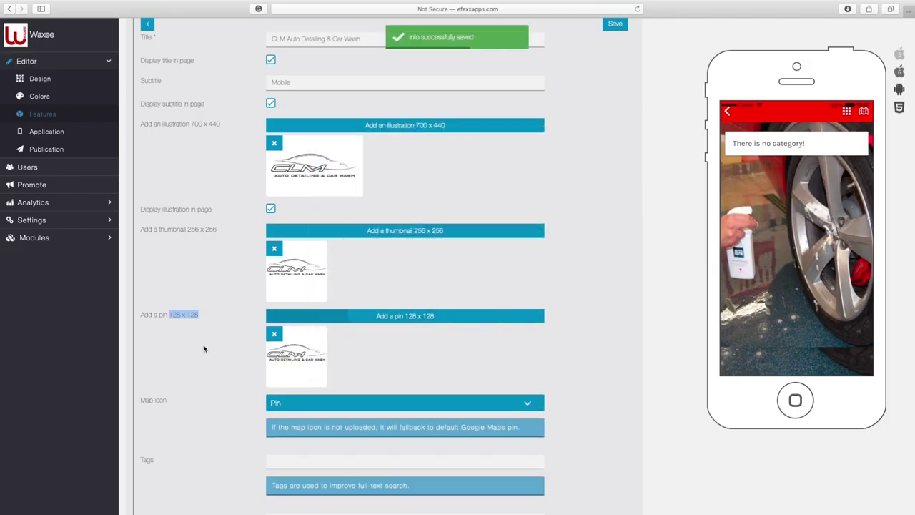
# - Fill in the Address section with the business's street address and accept the first matching suggestion for its coordinates
pyautogui.scroll(-3, 230, 365)
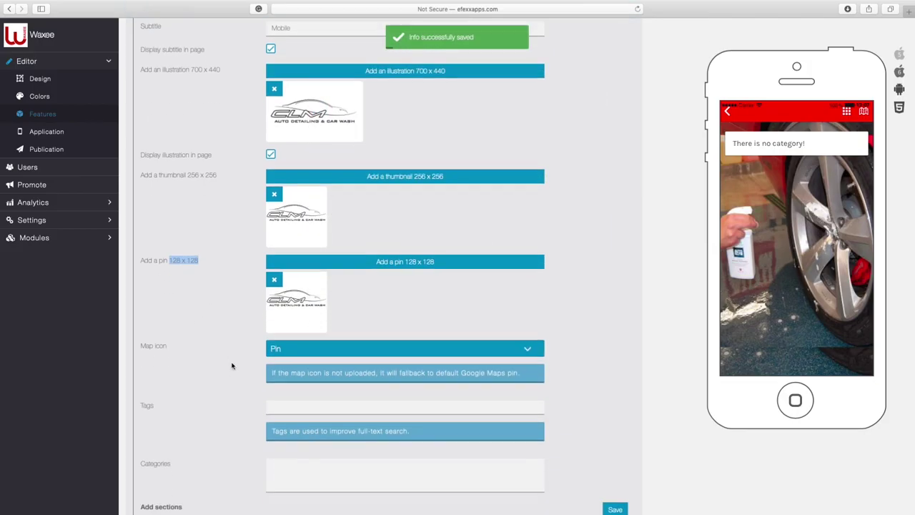
pyautogui.scroll(-6, 229, 422)
pyautogui.click(296, 296)
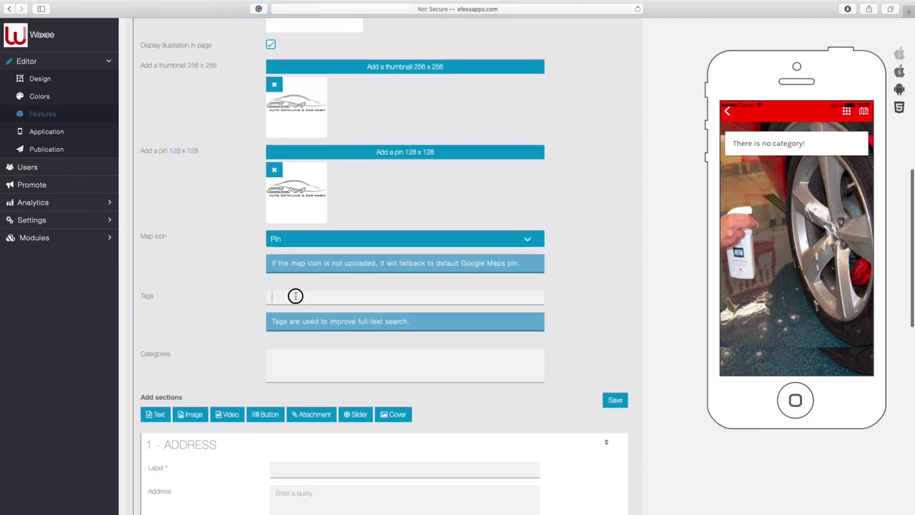
pyautogui.scroll(-1, 217, 321)
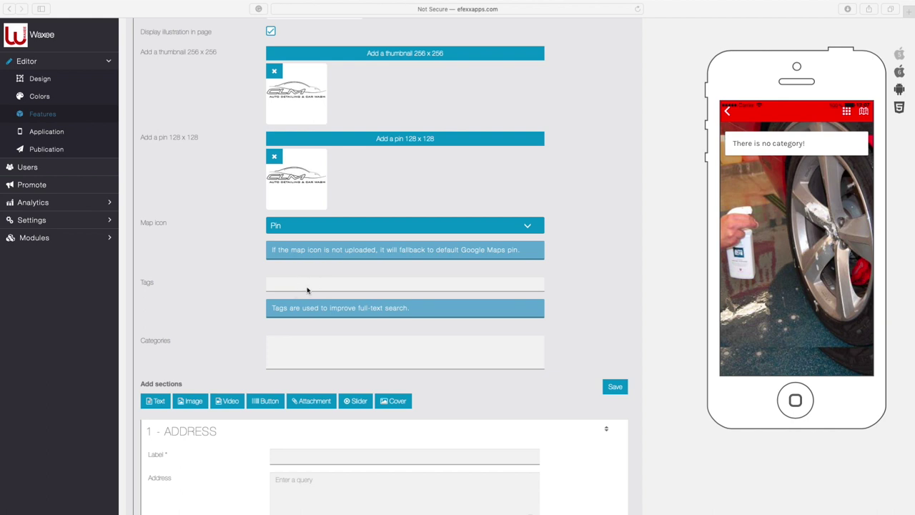
pyautogui.scroll(-3, 286, 350)
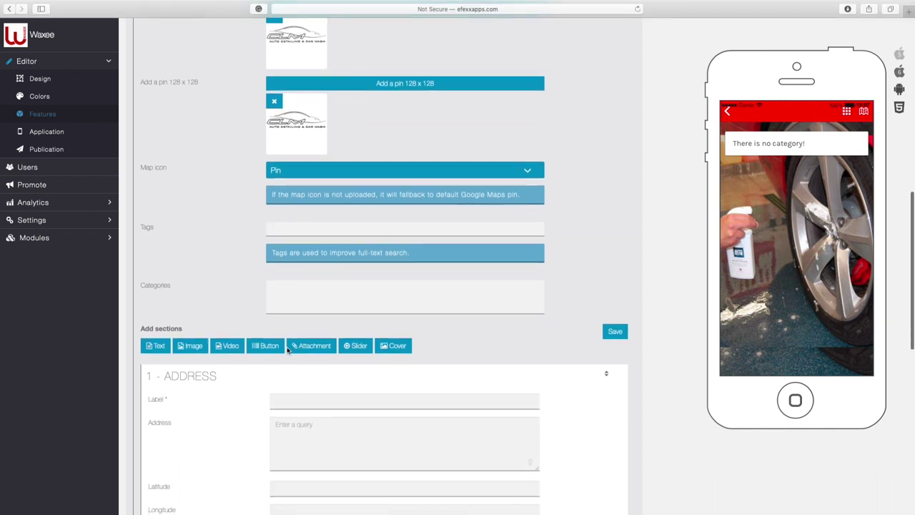
pyautogui.scroll(-5, 258, 388)
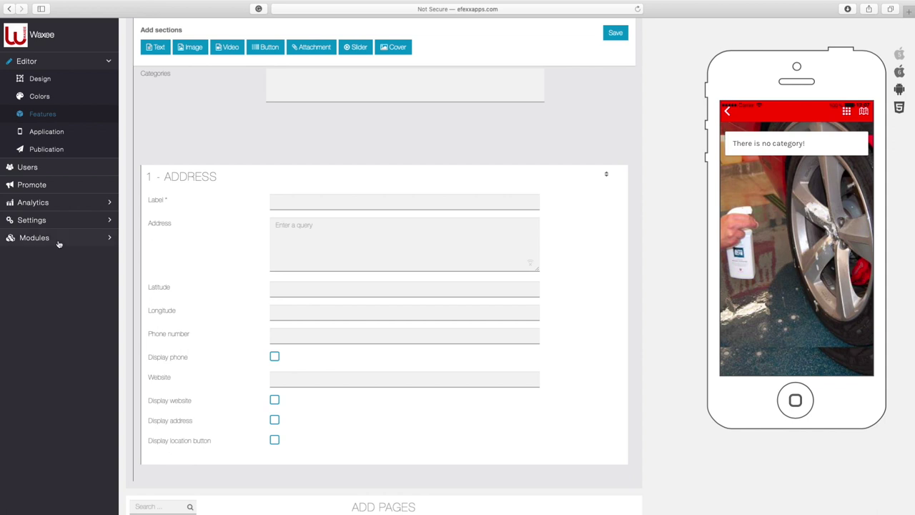
pyautogui.press('Tab')
pyautogui.write('1 W Pennsylvania Ave')
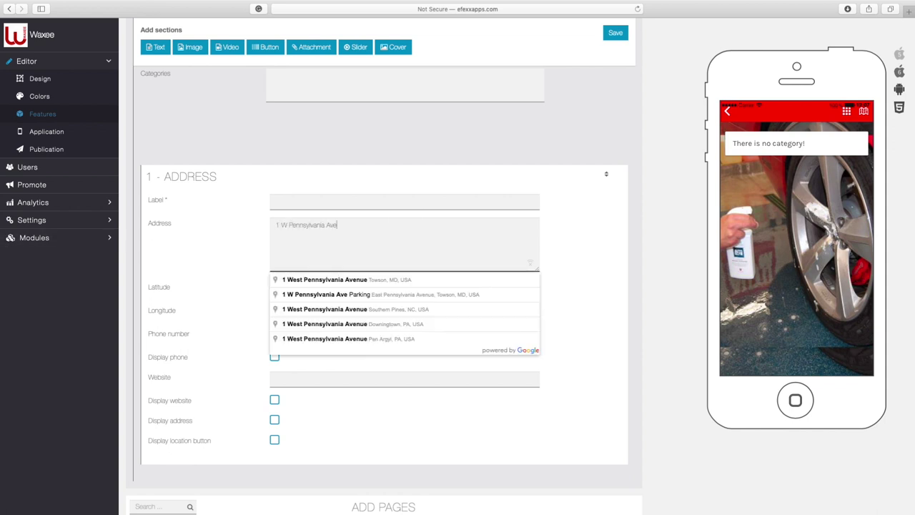
pyautogui.click(334, 280)
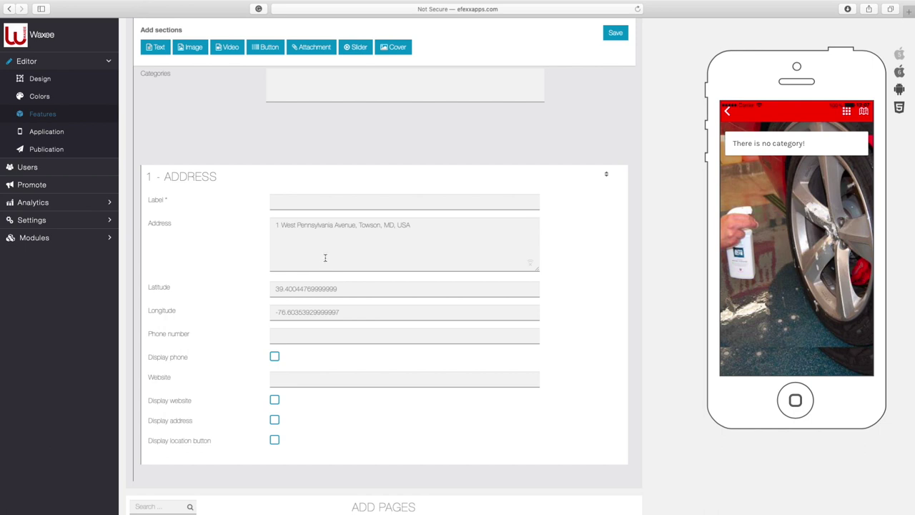
# - Copy the place's title, CLM Auto Detailing & Car Wash, into the Label of the Address section
pyautogui.click(293, 207)
pyautogui.scroll(10, 302, 143)
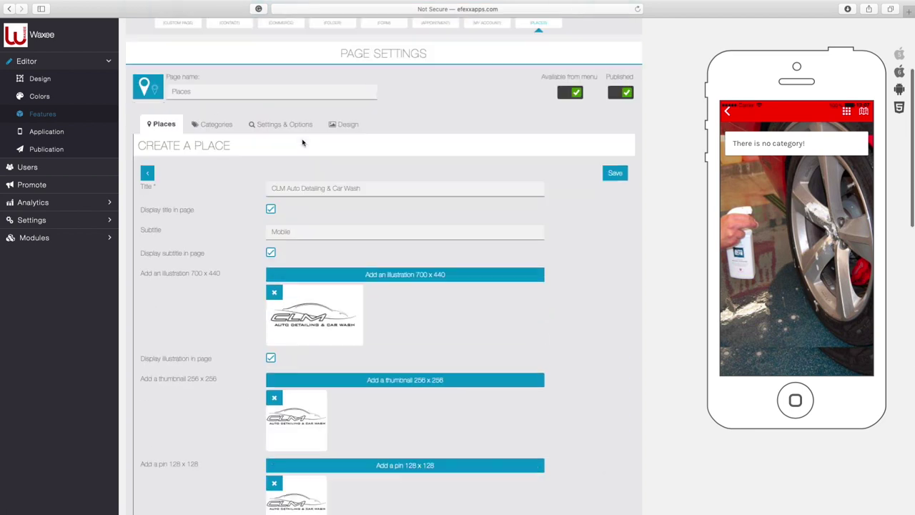
pyautogui.scroll(5, 302, 142)
pyautogui.scroll(-4, 290, 229)
pyautogui.tripleClick(291, 224)
pyautogui.press('super+c')
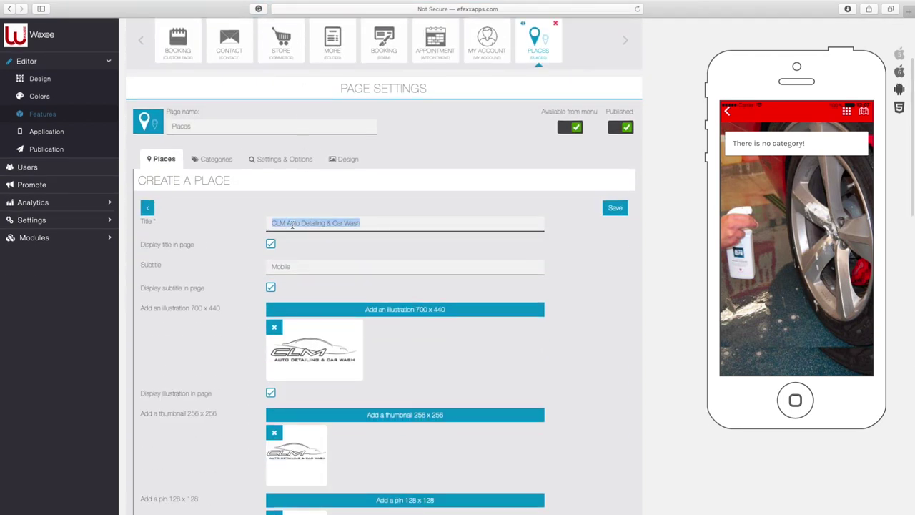
pyautogui.scroll(-8, 292, 224)
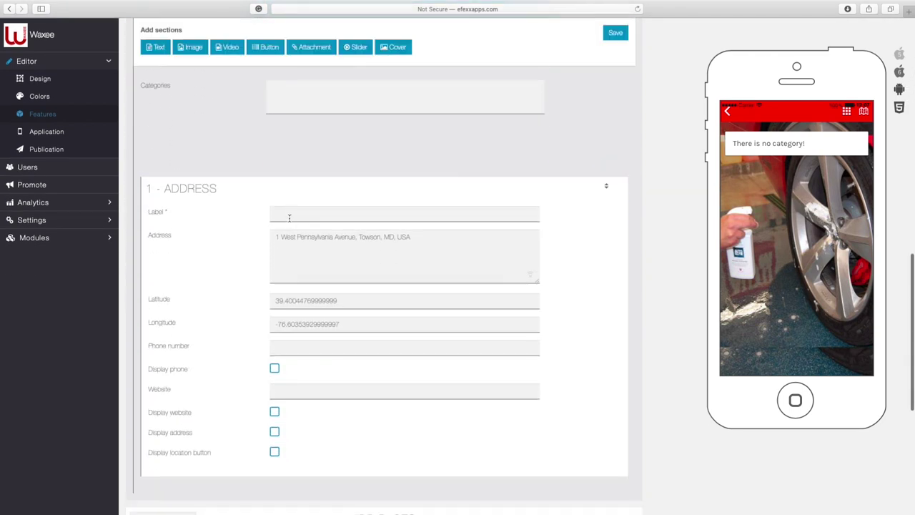
pyautogui.click(288, 213)
pyautogui.press('super+v')
# - Paste the business's phone number into the Address section
pyautogui.click(211, 348)
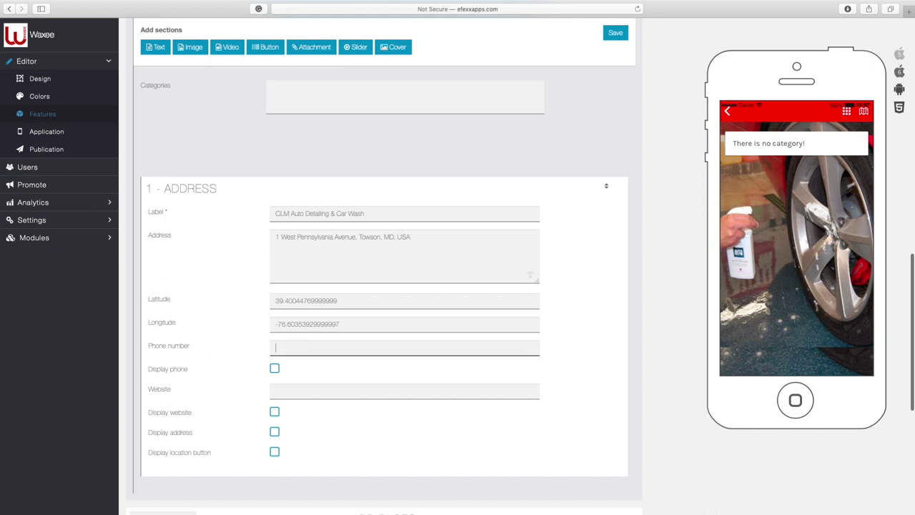
pyautogui.press('super+Tab')
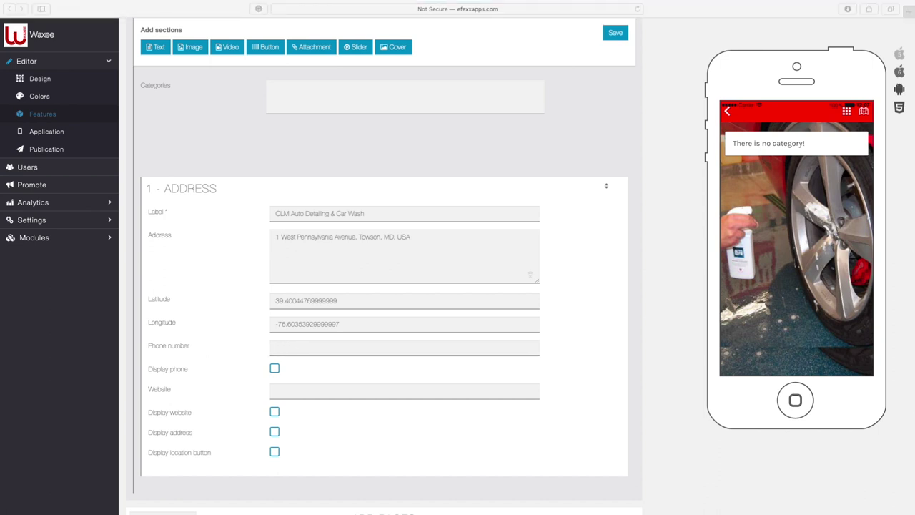
pyautogui.click(277, 346)
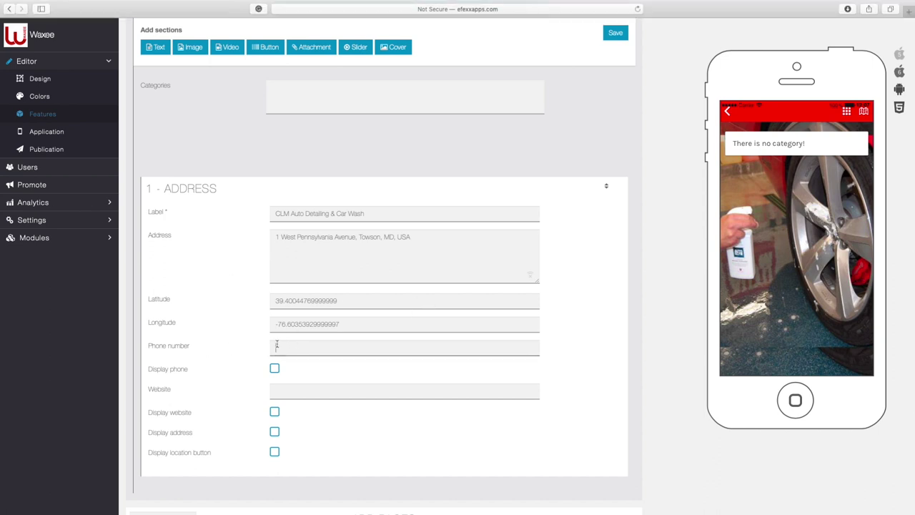
pyautogui.press('super+v')
pyautogui.click(221, 382)
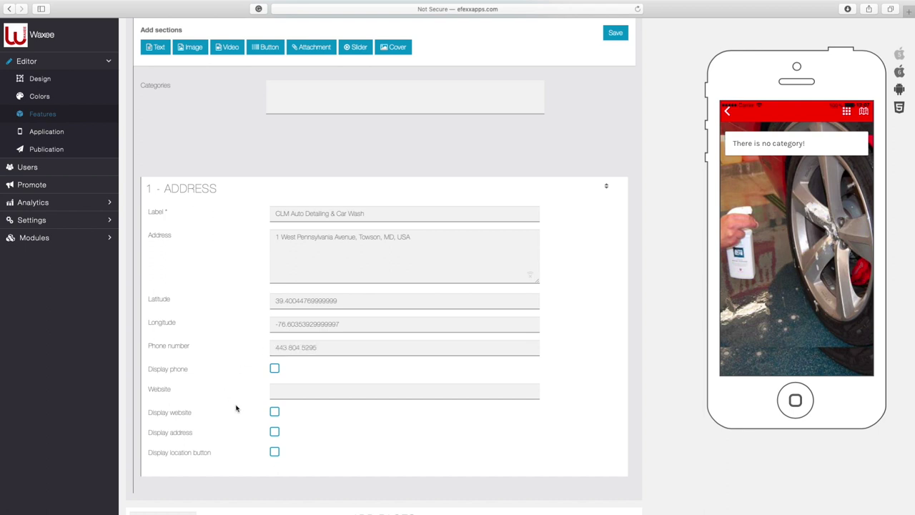
# - Enable the display of the address, the location button and the phone in the Address section
pyautogui.scroll(-2, 232, 397)
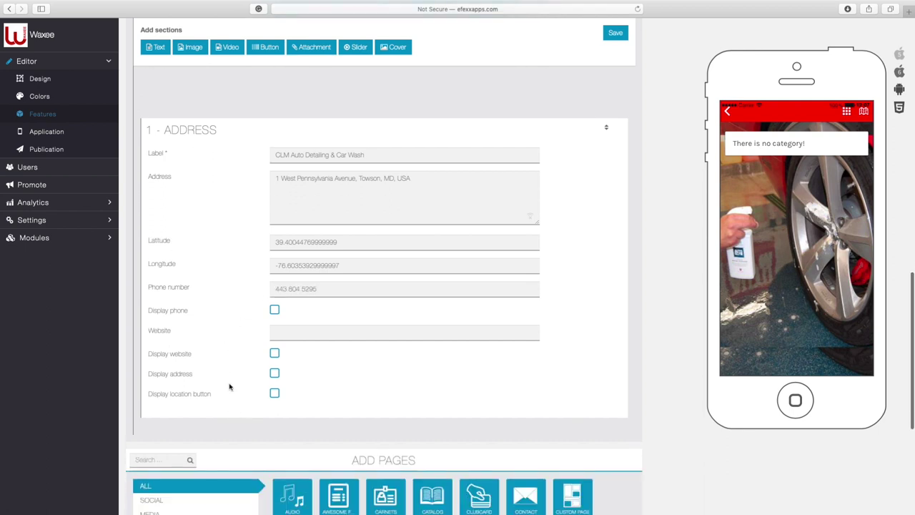
pyautogui.click(276, 377)
pyautogui.click(276, 394)
pyautogui.scroll(1, 341, 370)
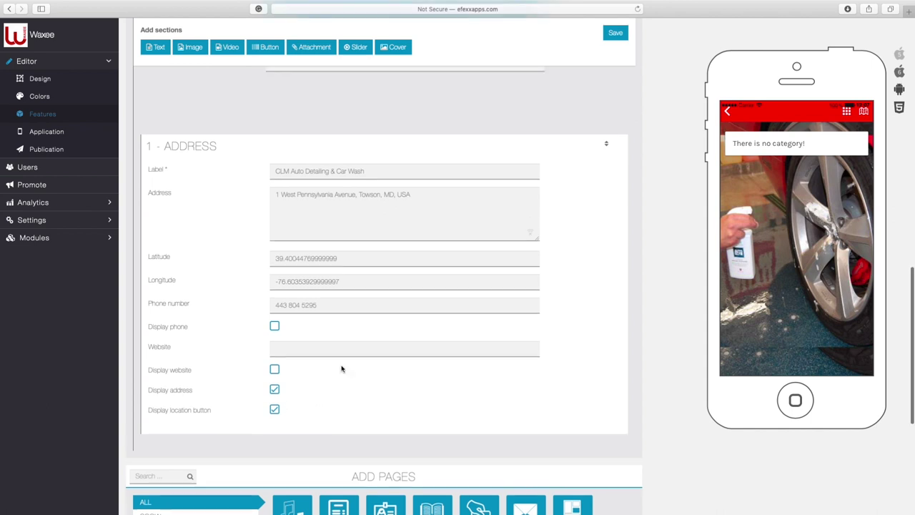
pyautogui.click(275, 326)
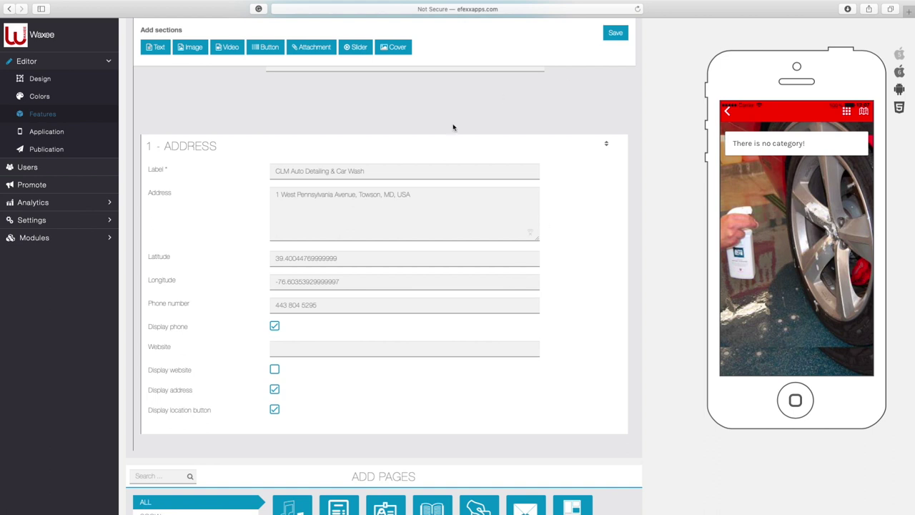
pyautogui.scroll(3, 453, 128)
pyautogui.scroll(-4, 402, 200)
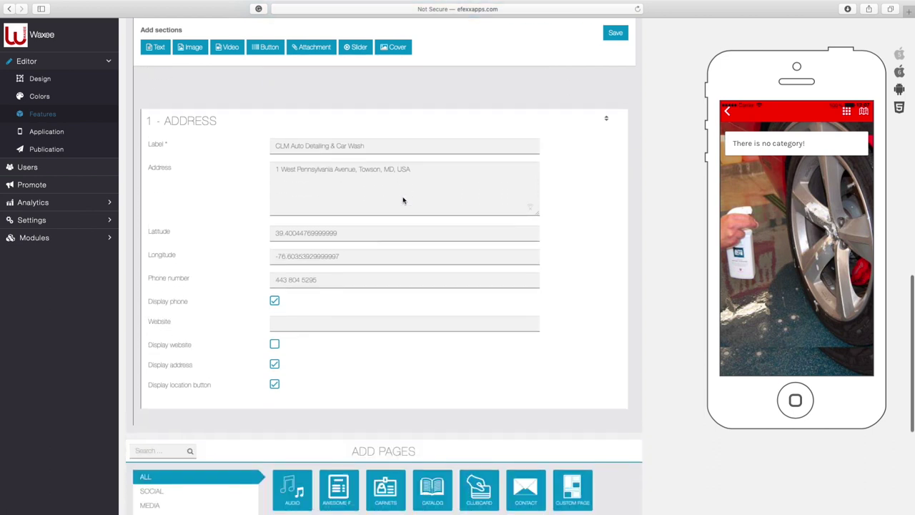
pyautogui.scroll(3, 200, 71)
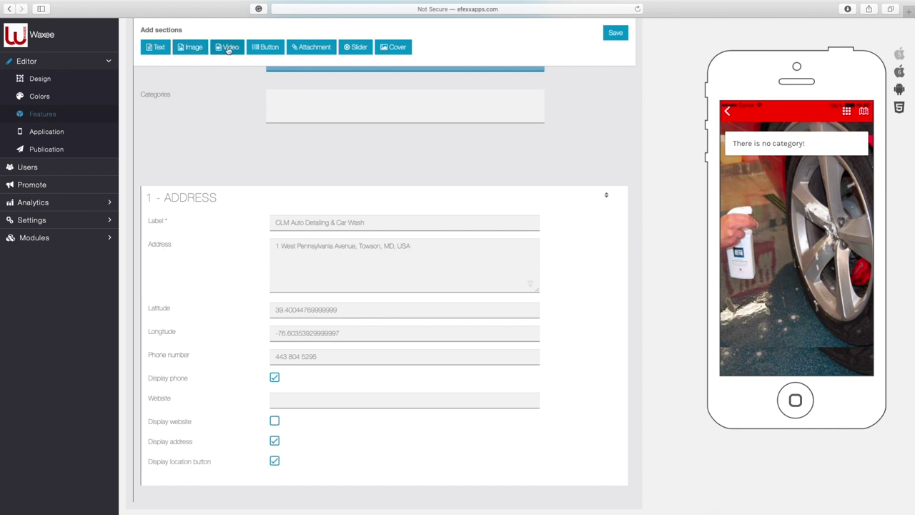
pyautogui.scroll(-5, 367, 170)
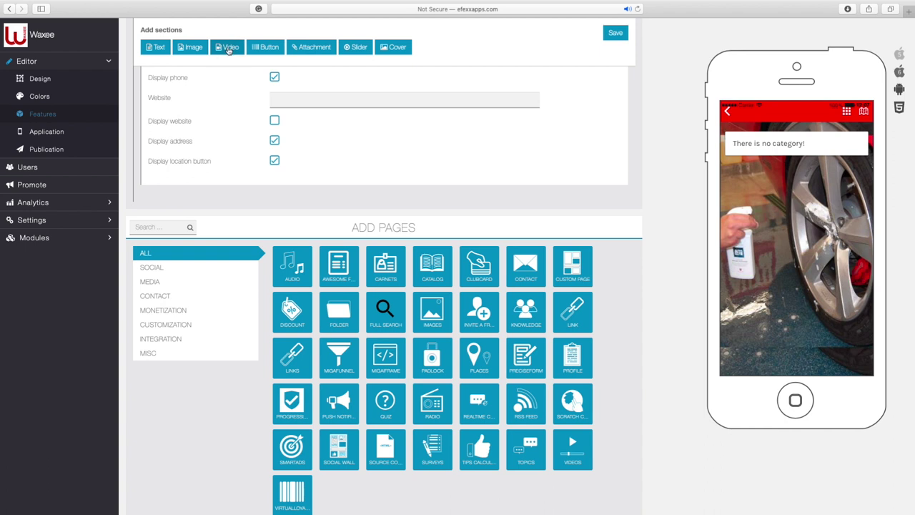
pyautogui.click(229, 47)
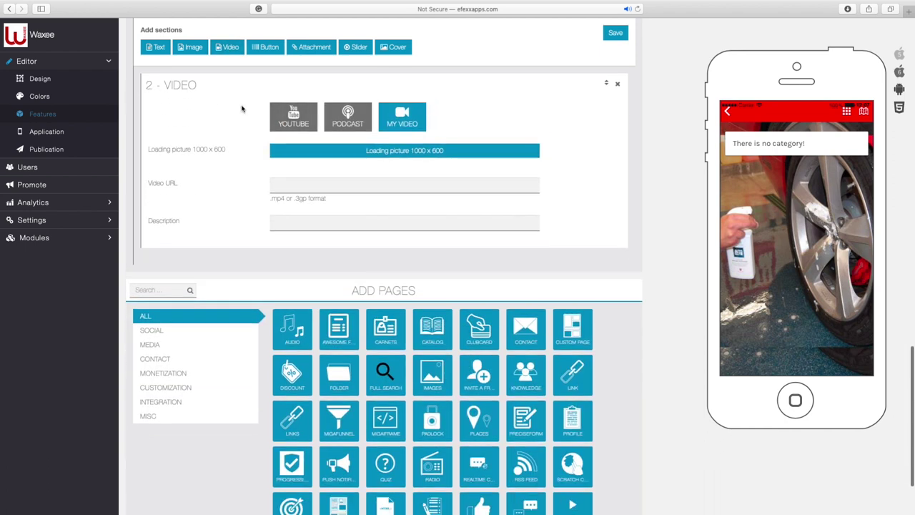
pyautogui.click(296, 120)
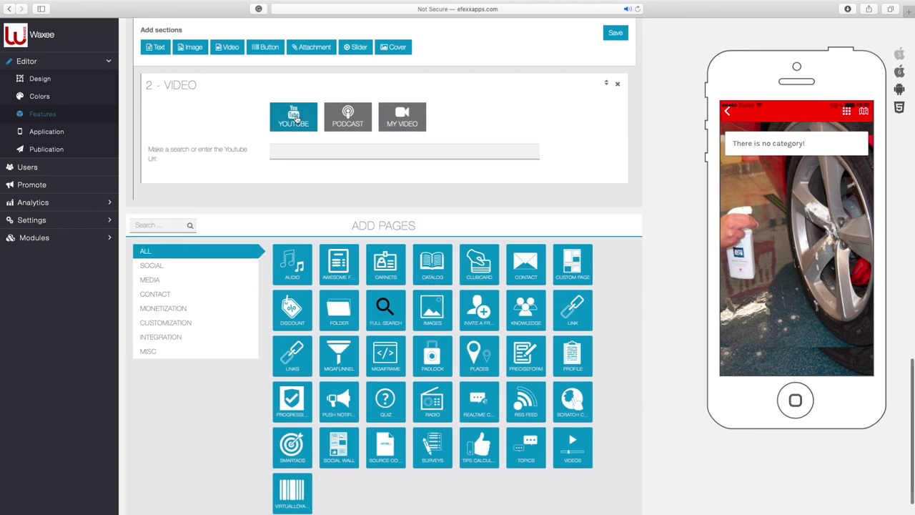
pyautogui.click(290, 156)
pyautogui.write('https://www.youtube.com/watch?v=rS0gX_rYudg')
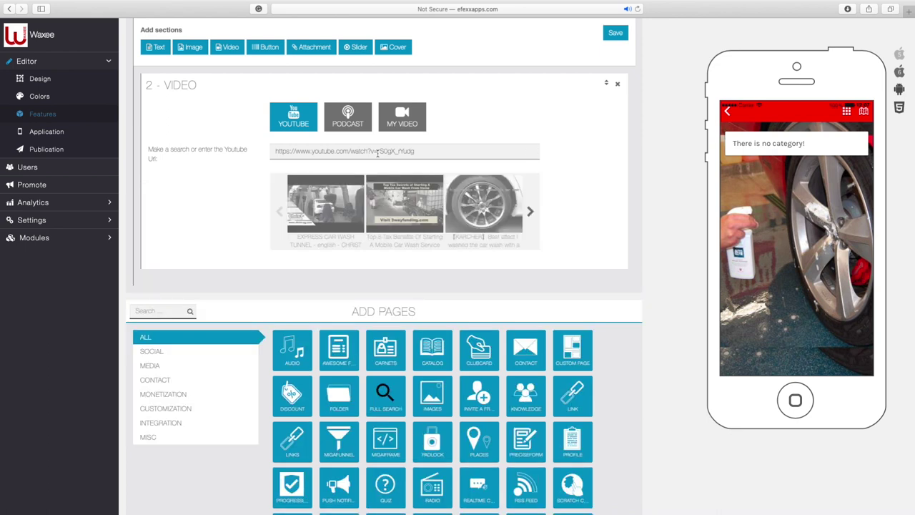
pyautogui.click(336, 208)
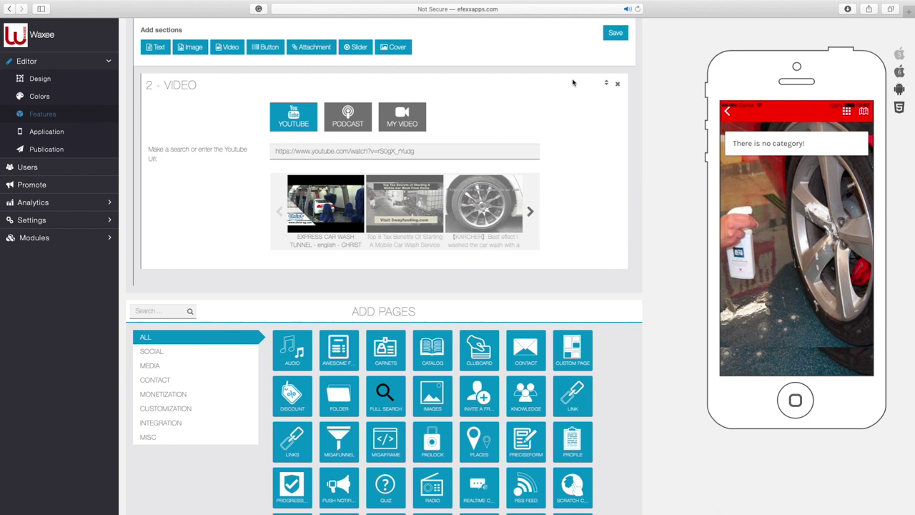
pyautogui.click(618, 37)
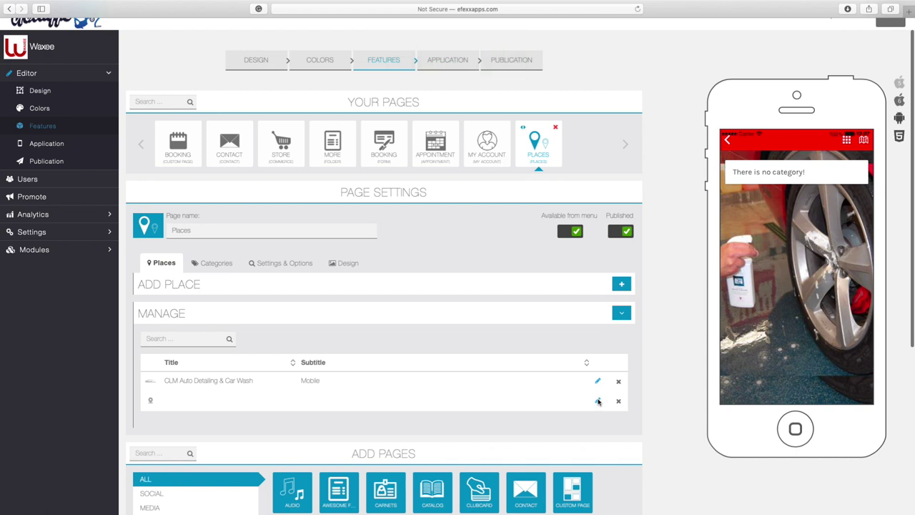
# - Open the untitled second place in the Manage list for editing
pyautogui.scroll(5, 165, 378)
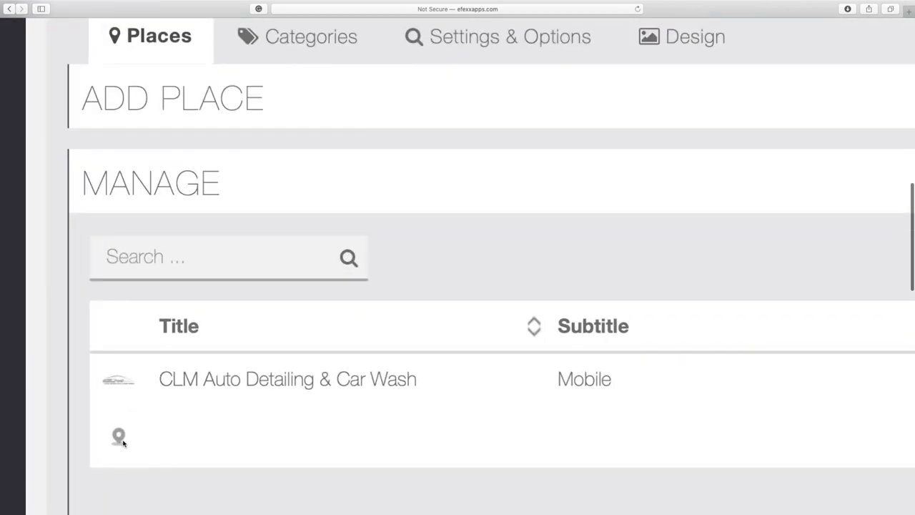
pyautogui.scroll(-5, 445, 405)
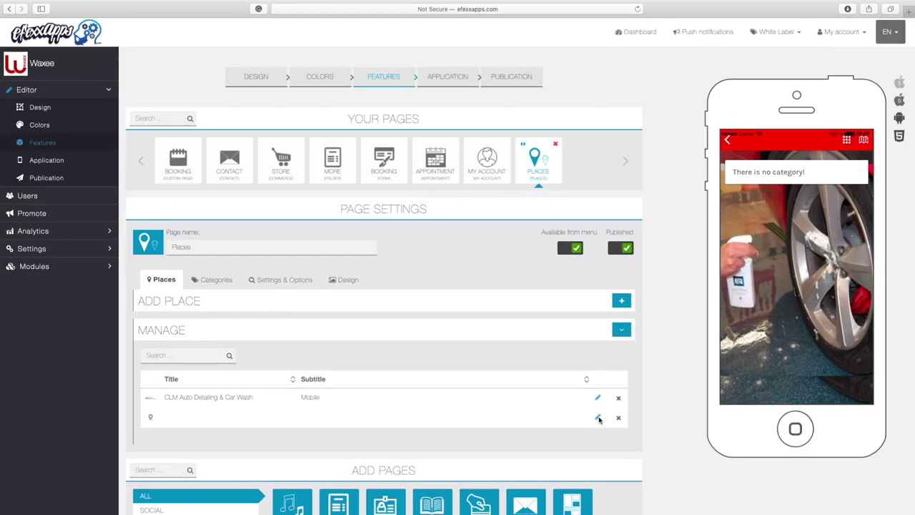
pyautogui.click(597, 418)
pyautogui.click(448, 82)
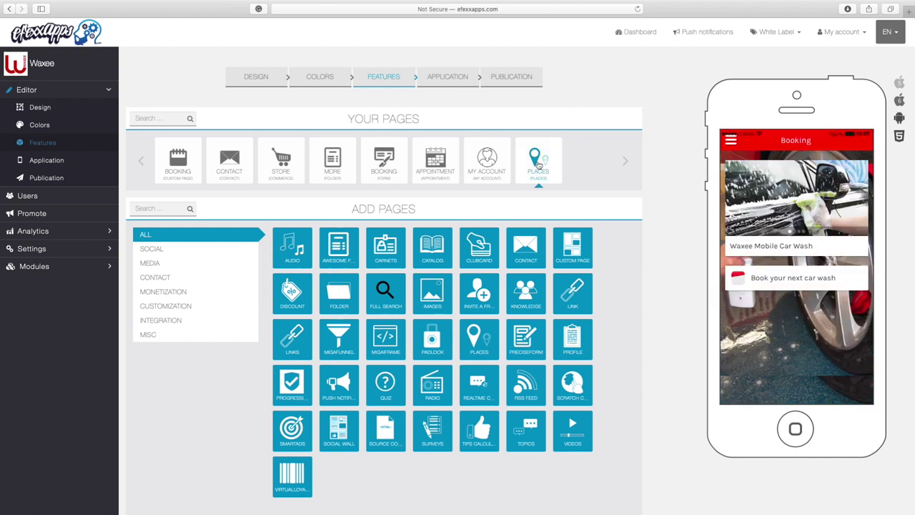
# - Open the Places page in the phone preview, show its map and zoom in on the CLM logo pin near Towson
pyautogui.click(731, 141)
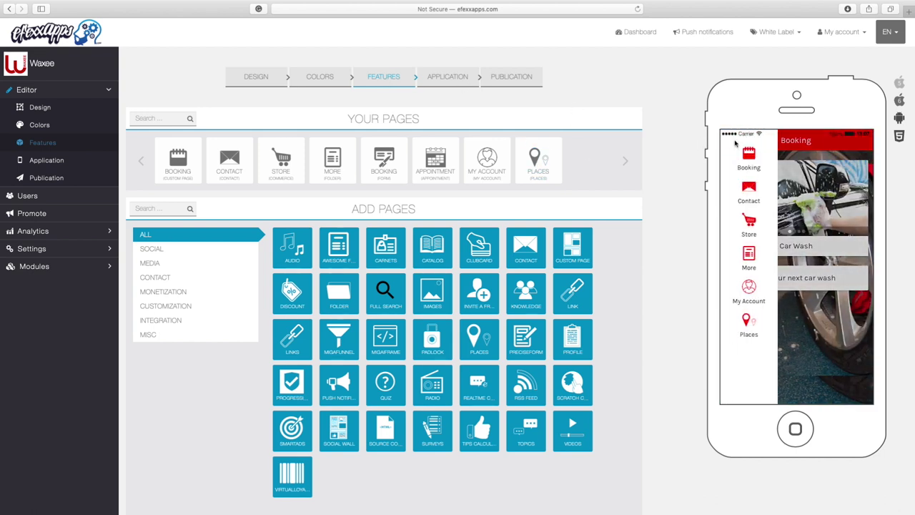
pyautogui.click(748, 328)
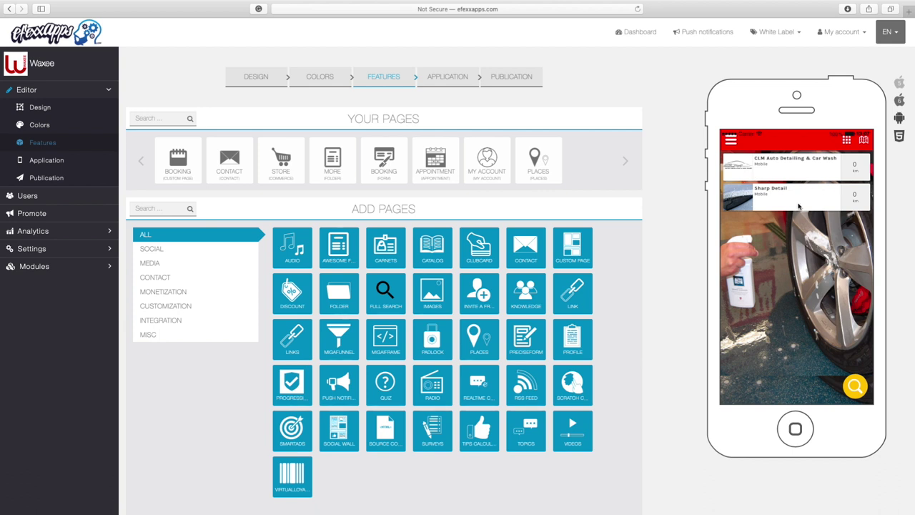
pyautogui.click(864, 142)
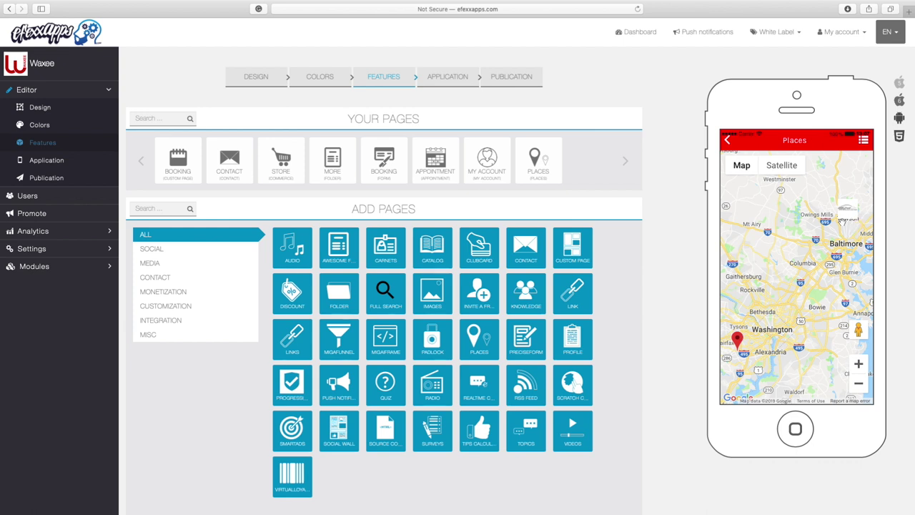
pyautogui.doubleClick(846, 230)
pyautogui.moveTo(850, 227); pyautogui.dragTo(766, 317)
pyautogui.doubleClick(799, 256)
pyautogui.doubleClick(783, 276)
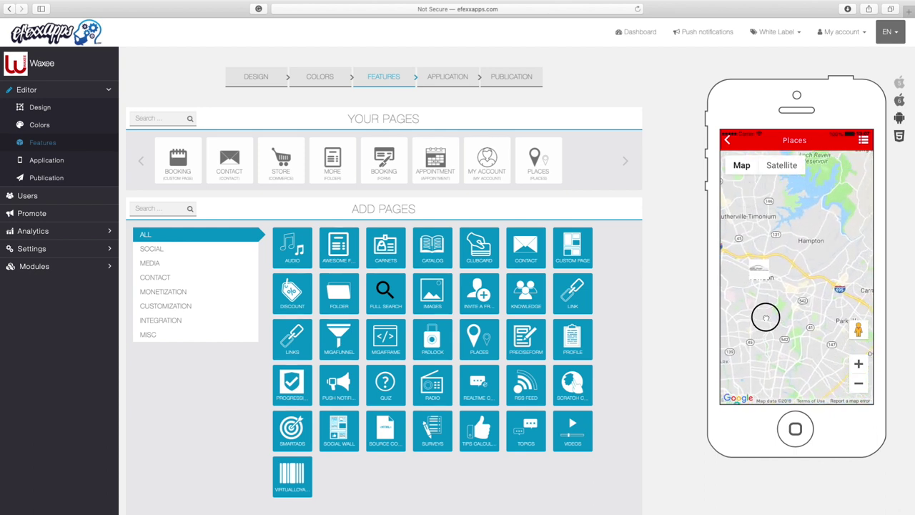
# - View the CLM pin's info card in the preview map, try its directions link and dismiss the notice
pyautogui.click(761, 271)
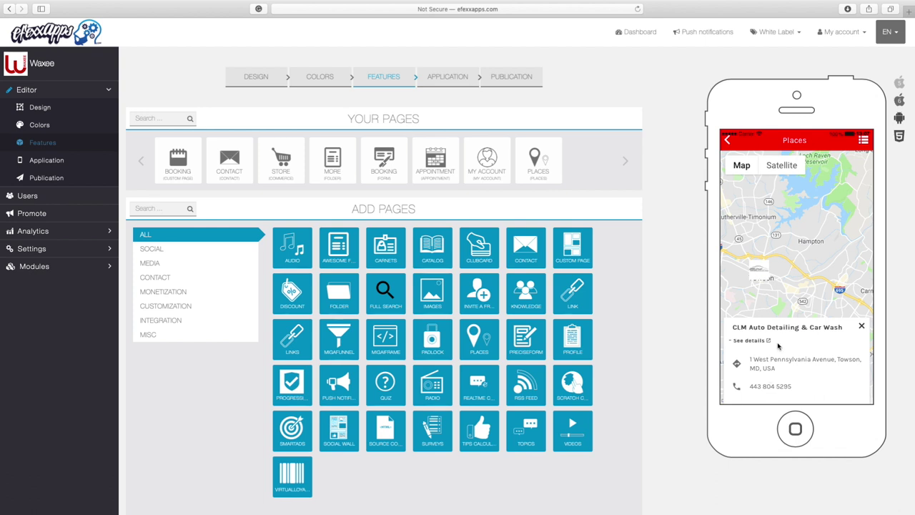
pyautogui.click(737, 366)
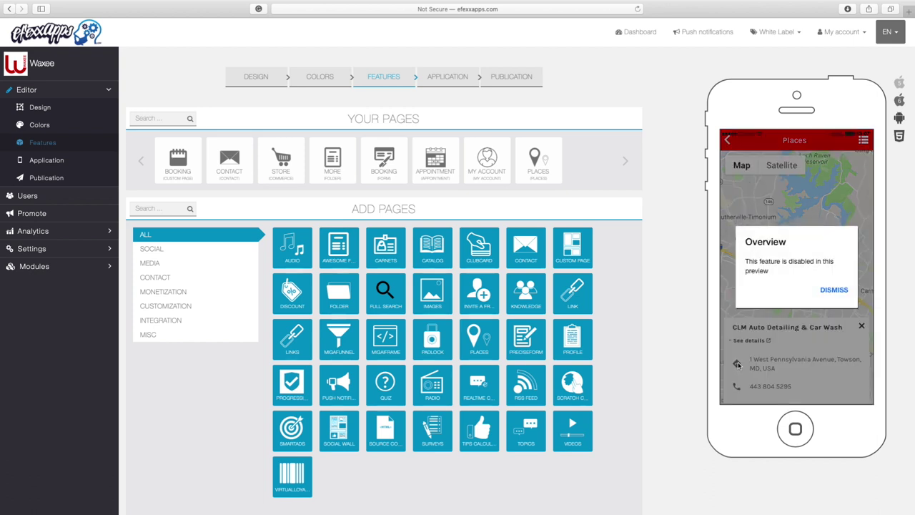
pyautogui.click(831, 290)
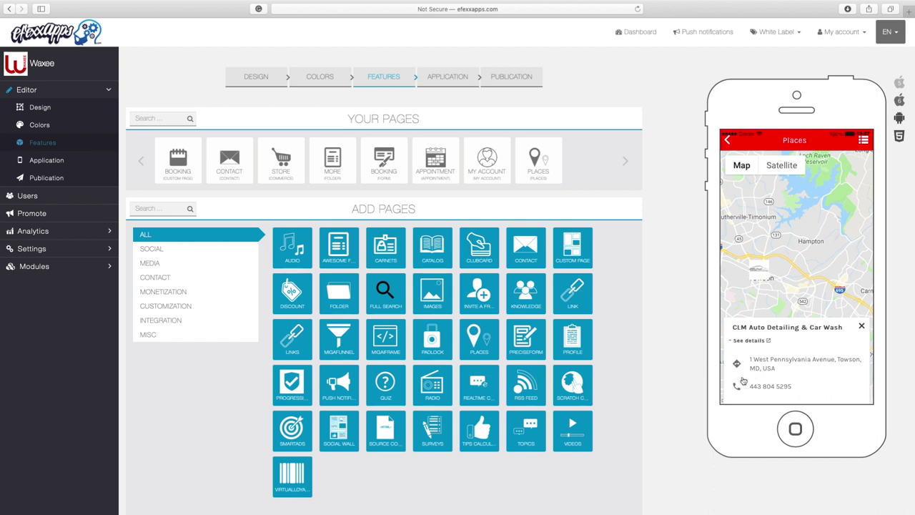
# - Return the preview to the place list, open its search form and reset the search
pyautogui.click(864, 141)
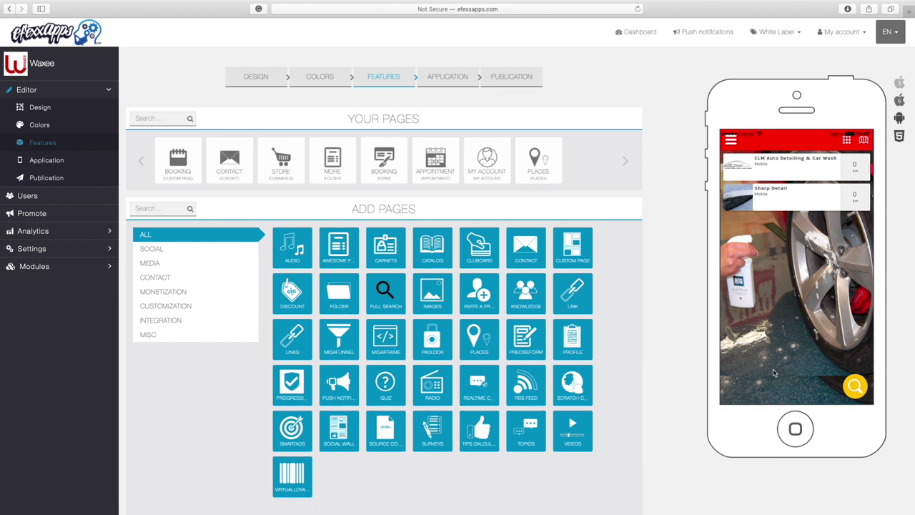
pyautogui.click(856, 387)
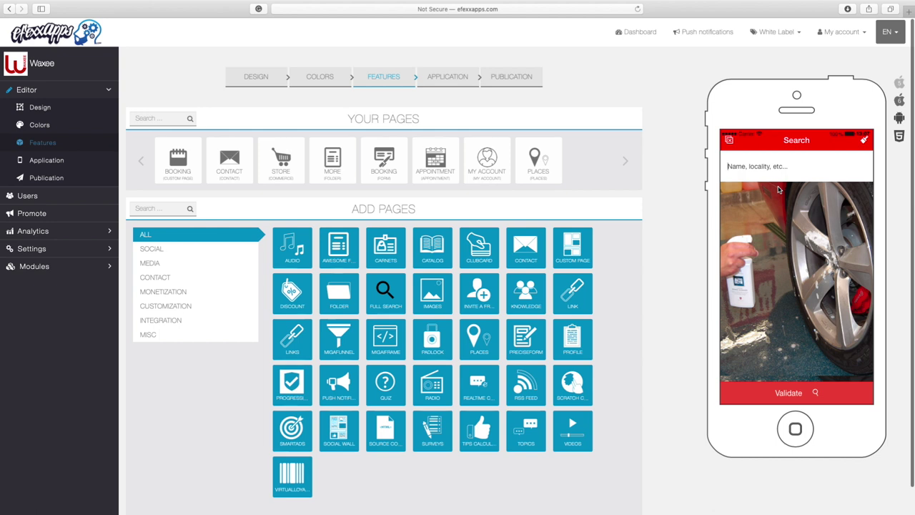
pyautogui.click(865, 143)
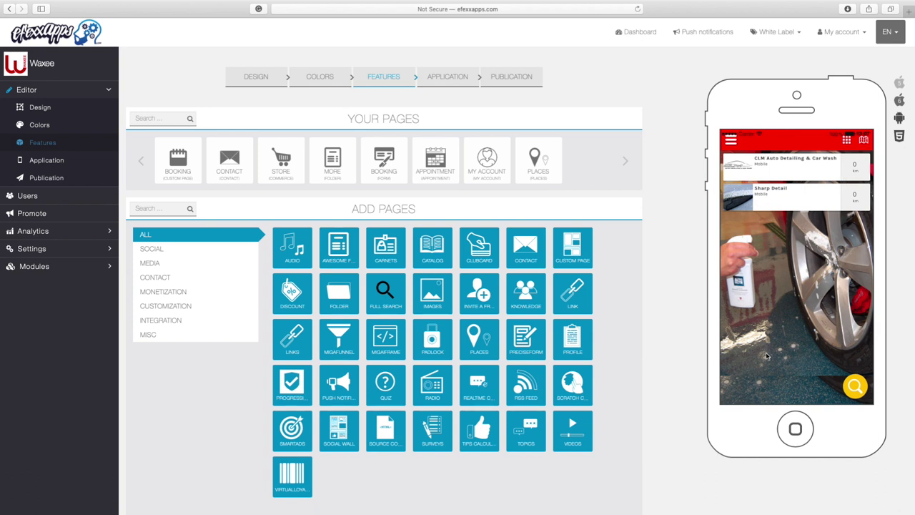
# - Open the settings of the Places page
pyautogui.click(536, 164)
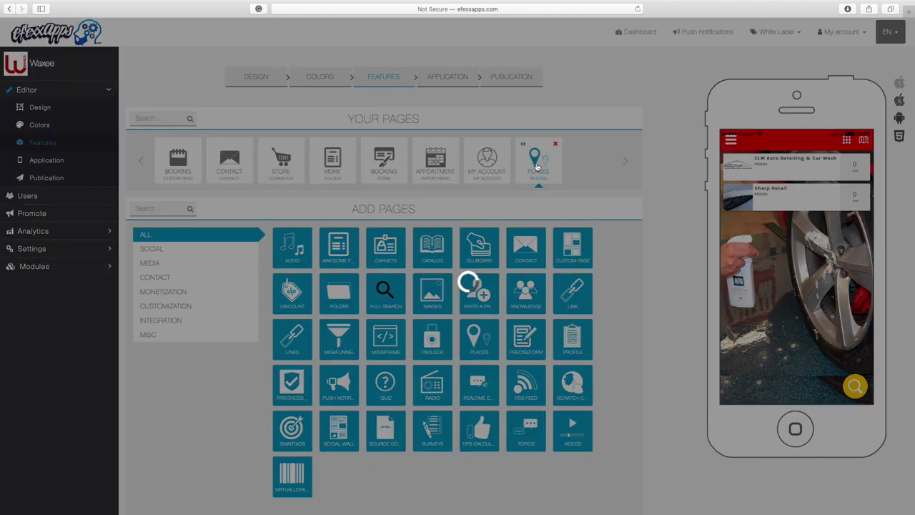